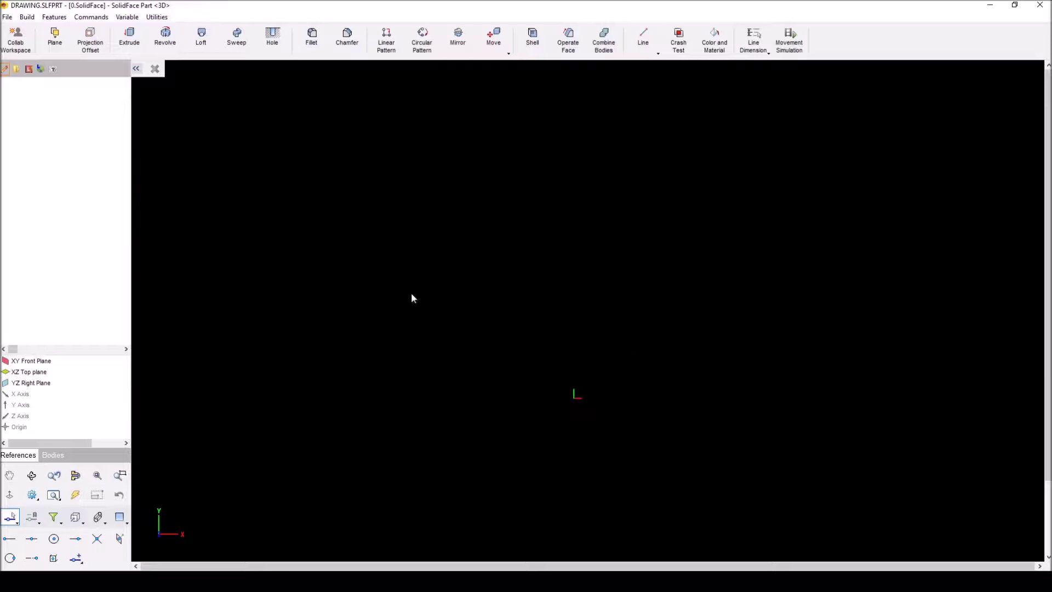
# Start a sketch on the XY Front Plane and set the view to face it
pyautogui.click(52, 361)
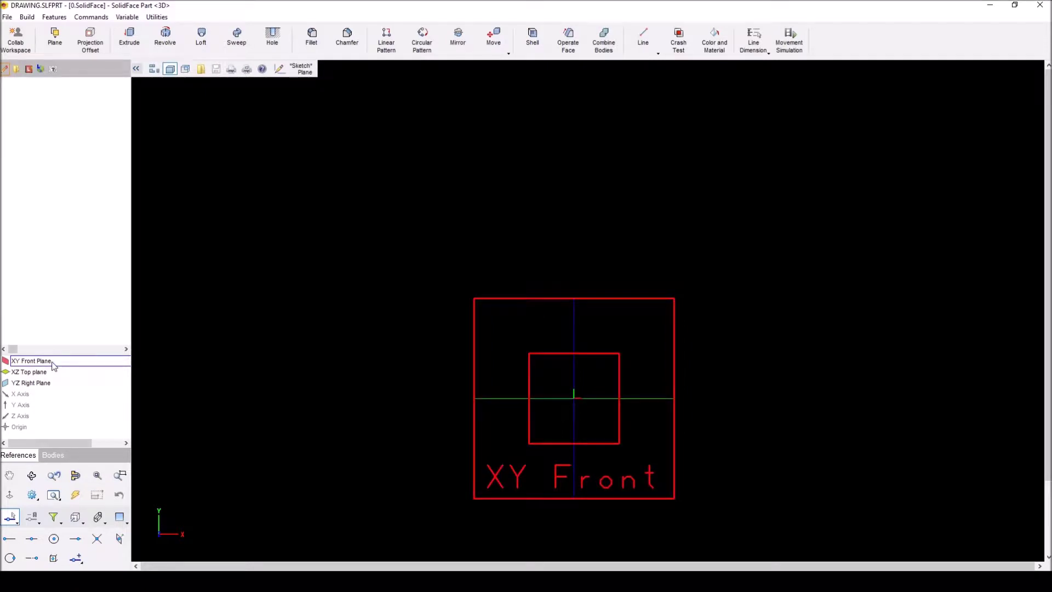
pyautogui.doubleClick(52, 362)
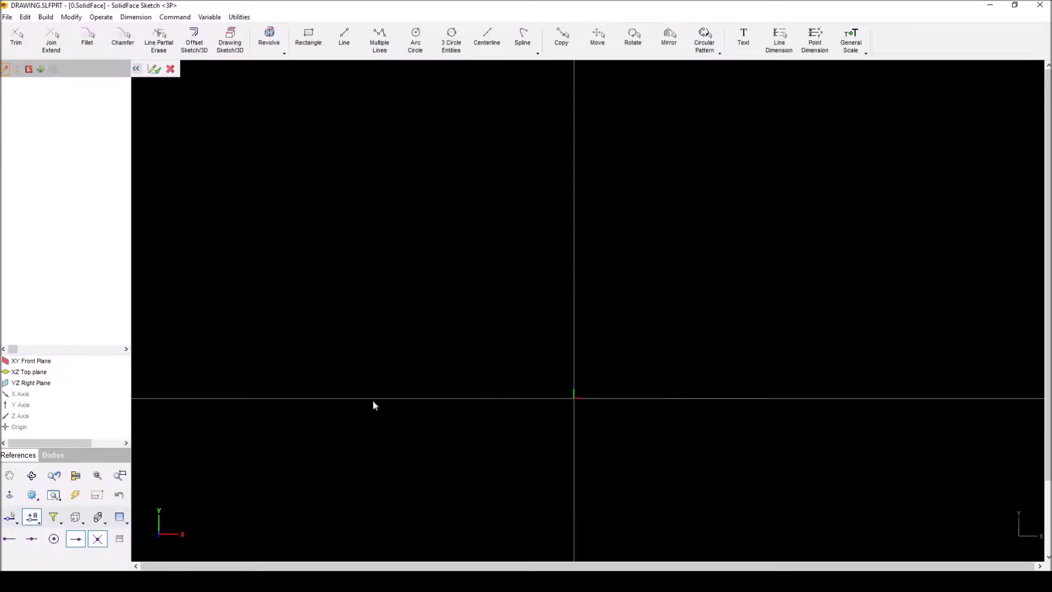
pyautogui.click(75, 516)
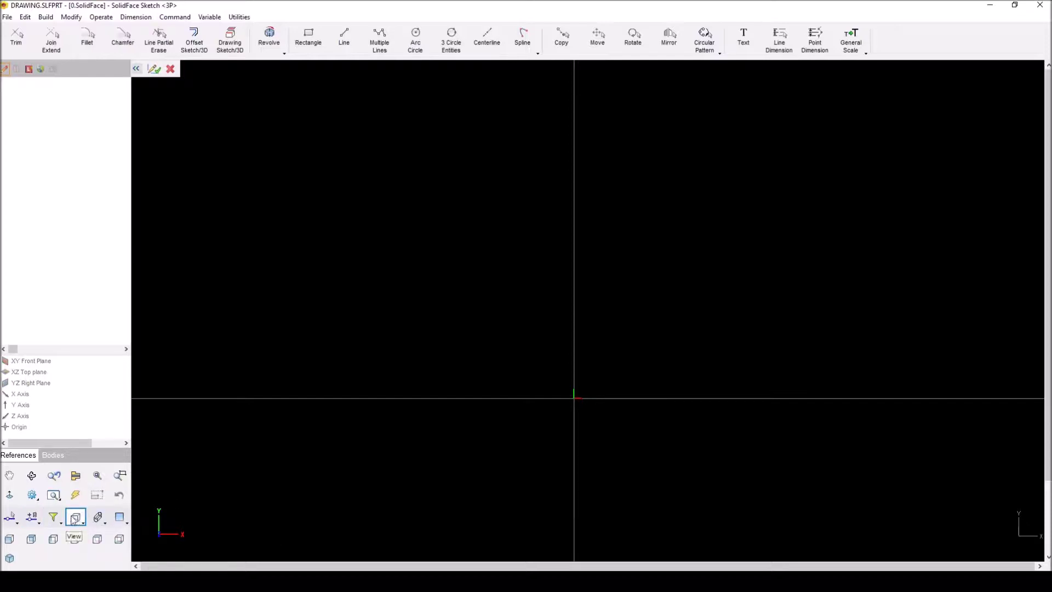
pyautogui.click(9, 539)
pyautogui.click(31, 517)
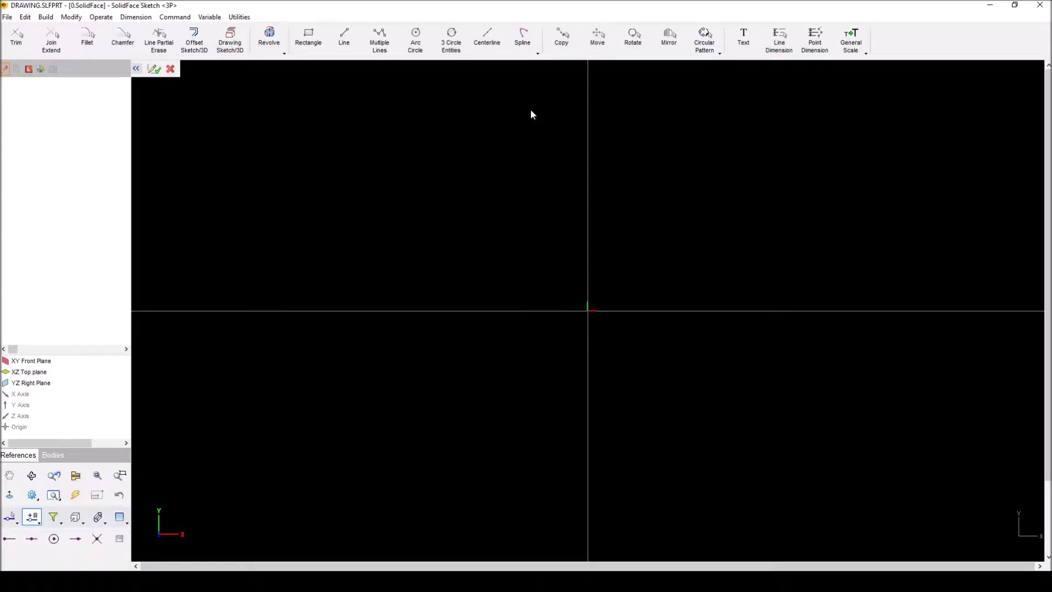
# Start a spline at the origin 0,0 and place its second point at 1,0.5
pyautogui.click(522, 37)
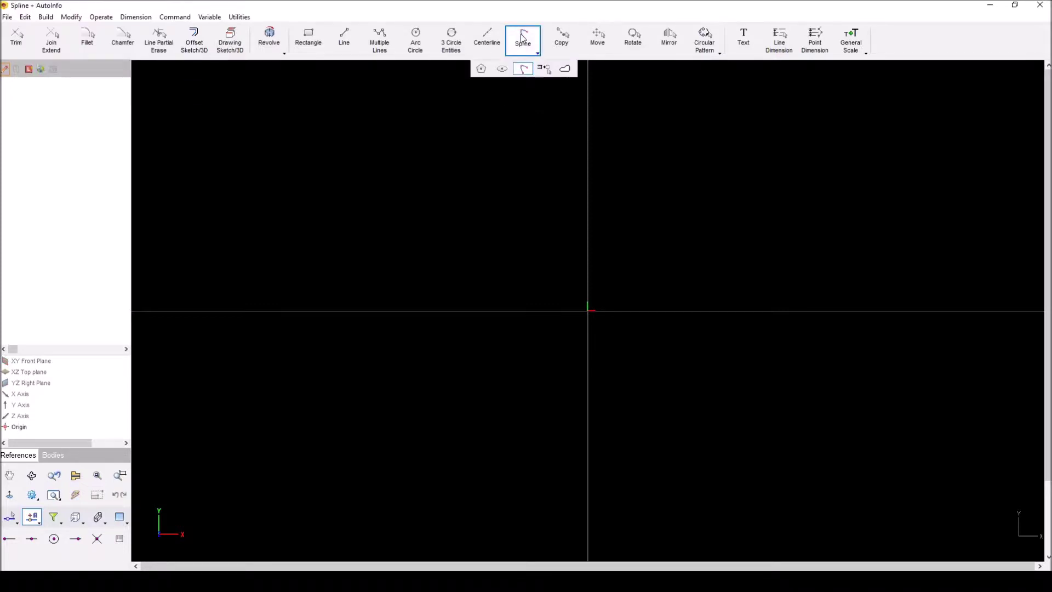
pyautogui.click(523, 68)
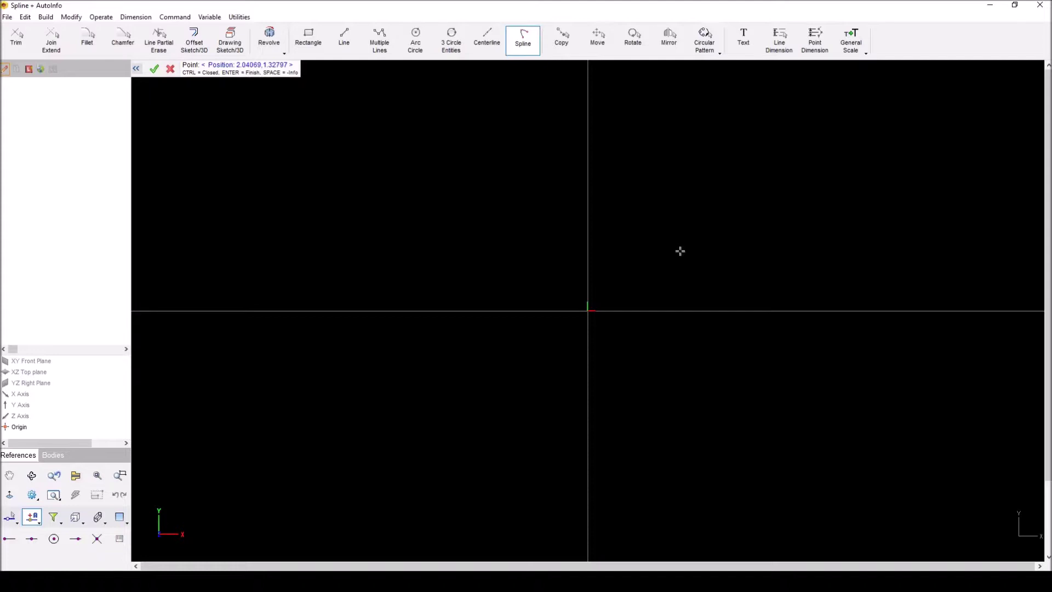
pyautogui.write('0')
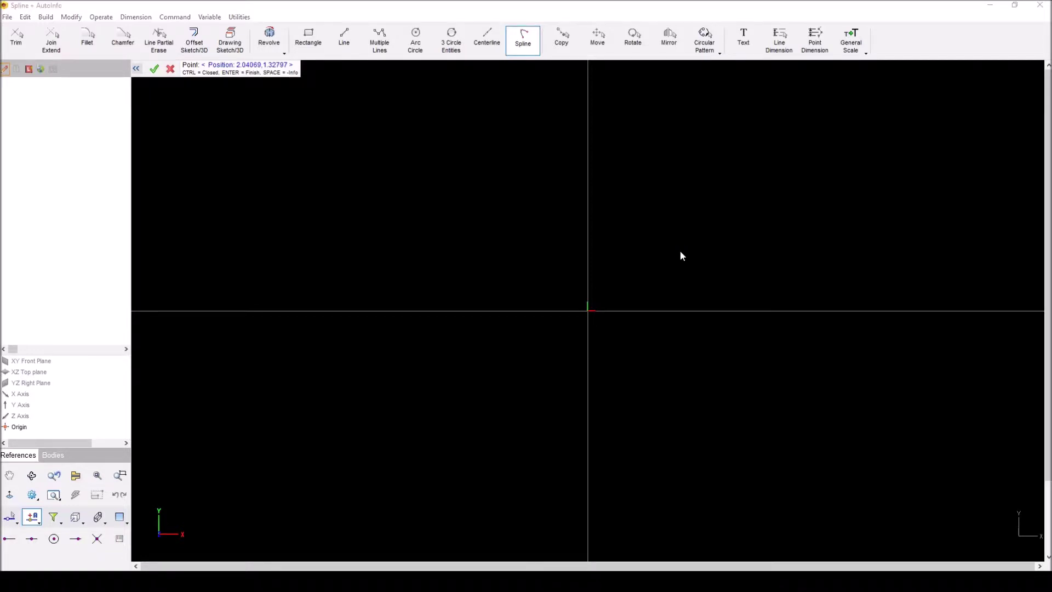
pyautogui.write(',0')
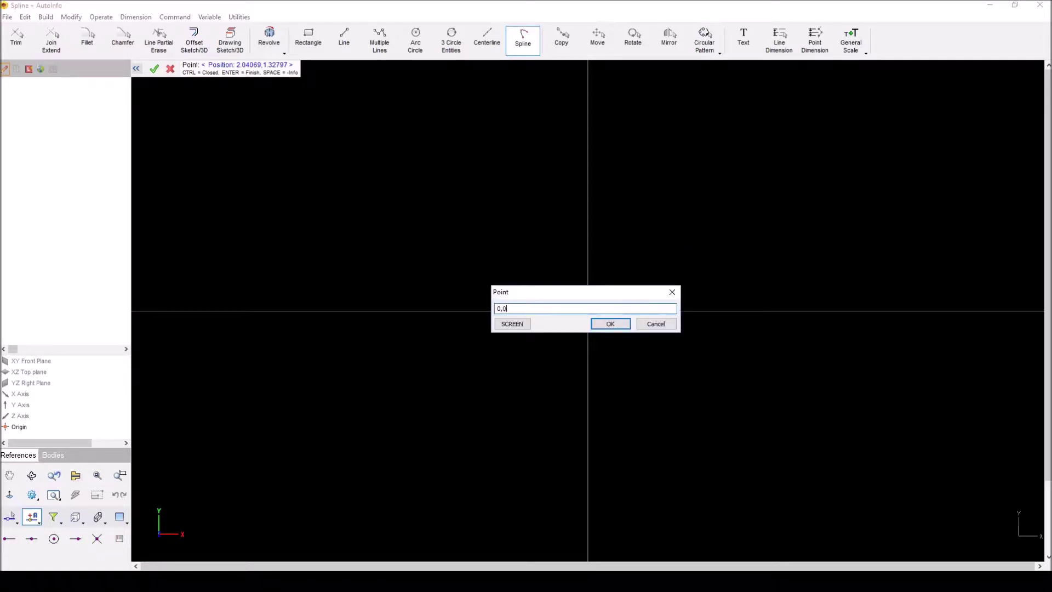
pyautogui.press('Return')
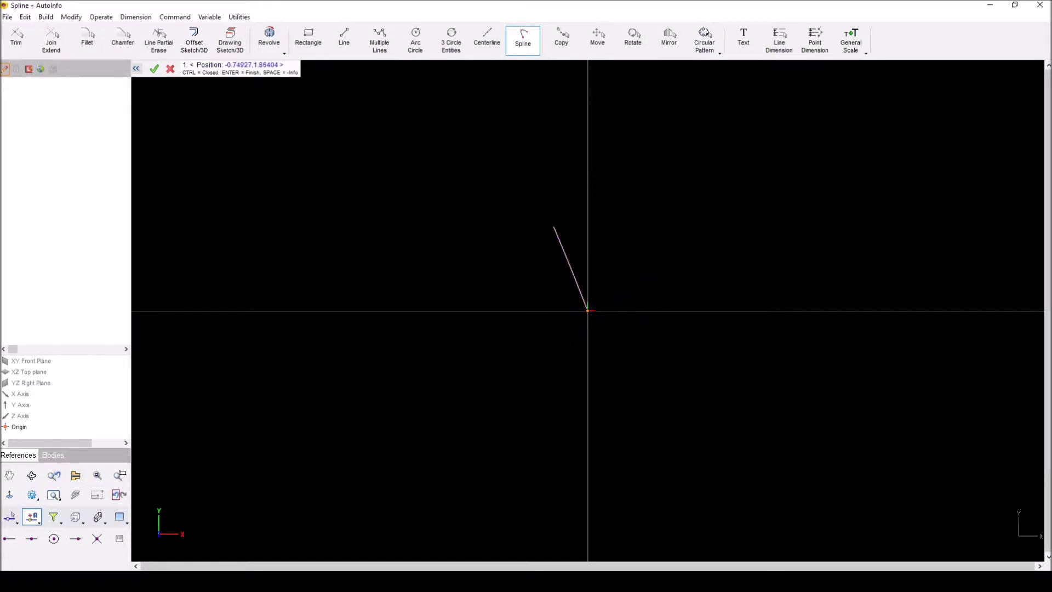
pyautogui.write('1.,.5')
pyautogui.press('BackSpace')
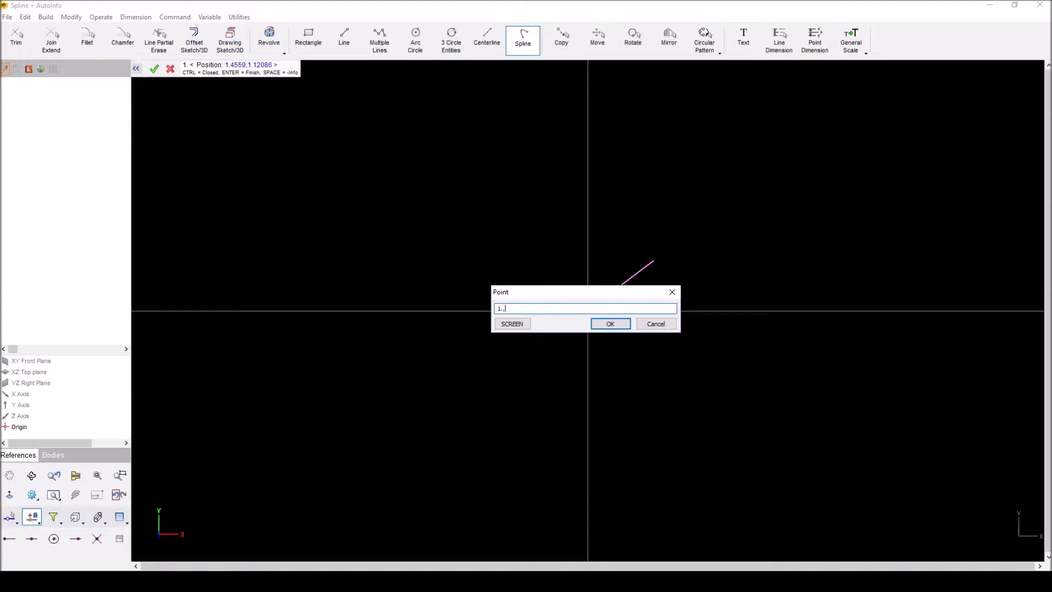
pyautogui.write('.5')
pyautogui.press('Return')
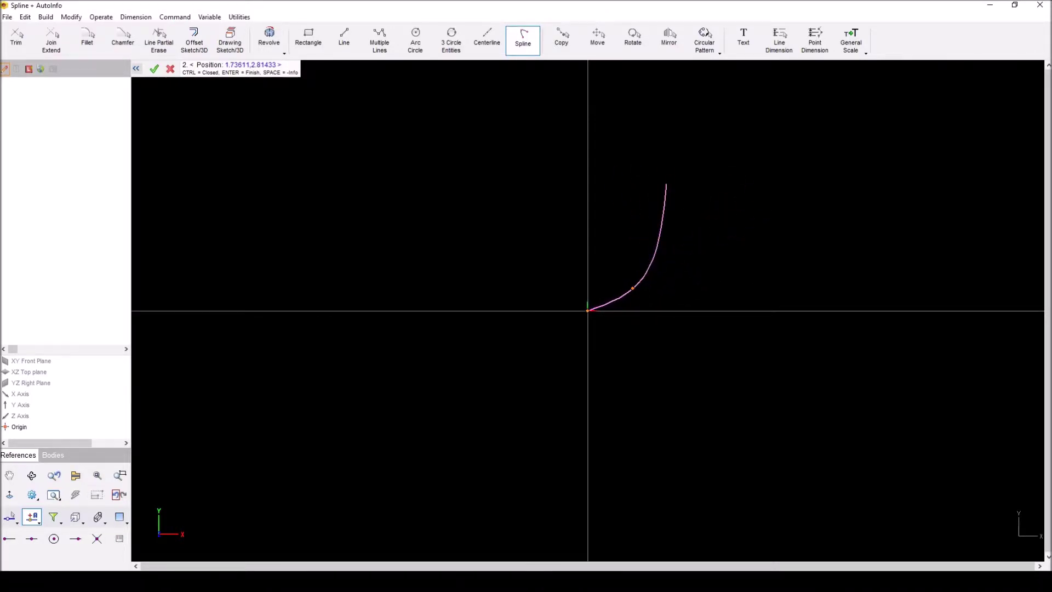
# Continue the spline through the points 1,1.5, then 2,3.5 and 1,2.5
pyautogui.write('1.,1.5')
pyautogui.press('Return')
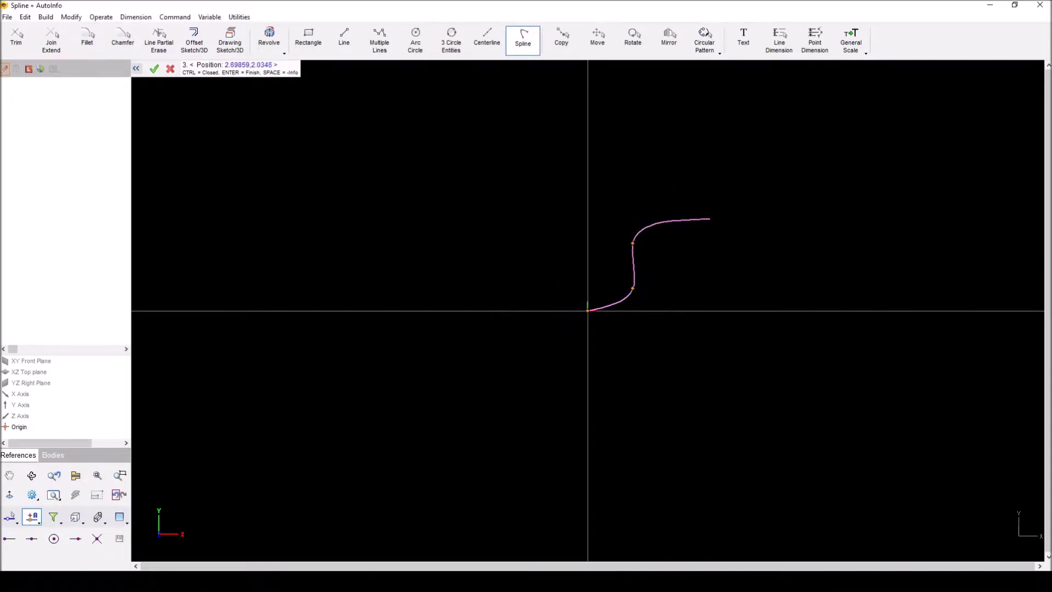
pyautogui.write('2.,')
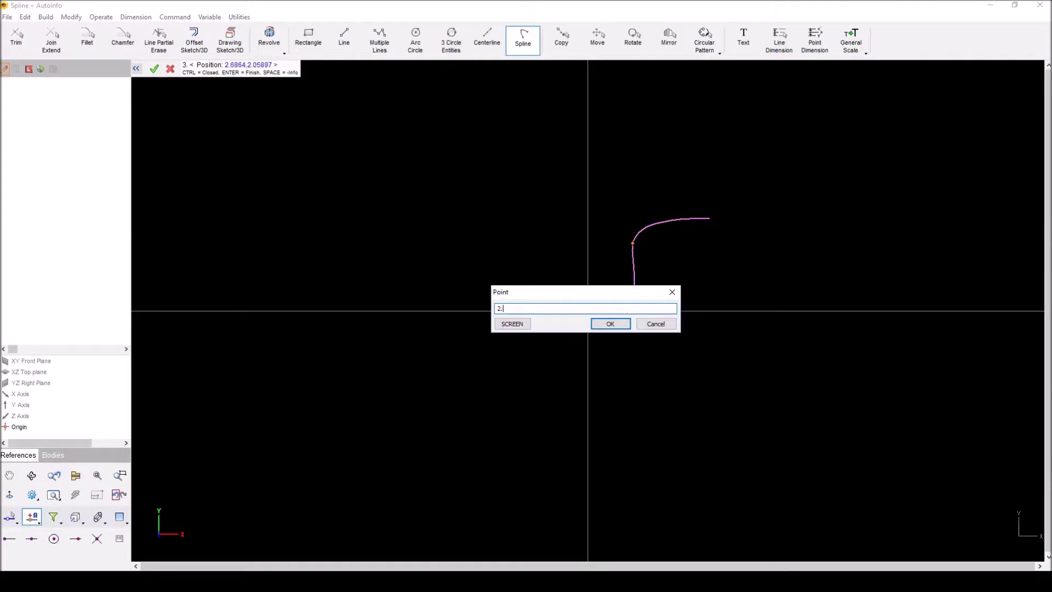
pyautogui.write('3.5')
pyautogui.press('Return')
pyautogui.write('1.,2.5')
pyautogui.press('Return')
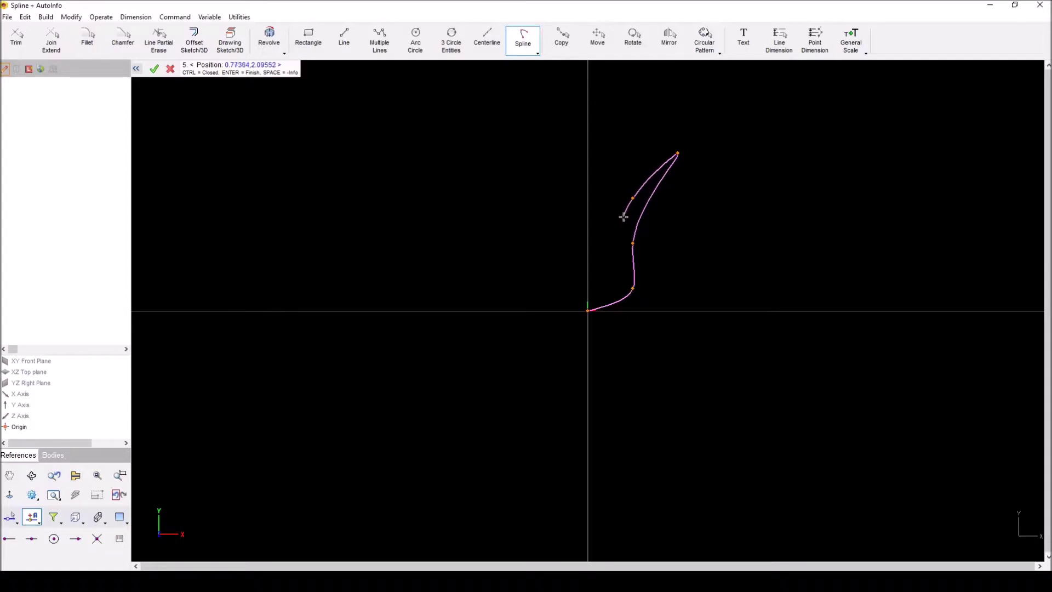
# Add spline points at 0.5,1 and -1,1.5
pyautogui.write('.5')
pyautogui.write(',.25')
pyautogui.press('Return')
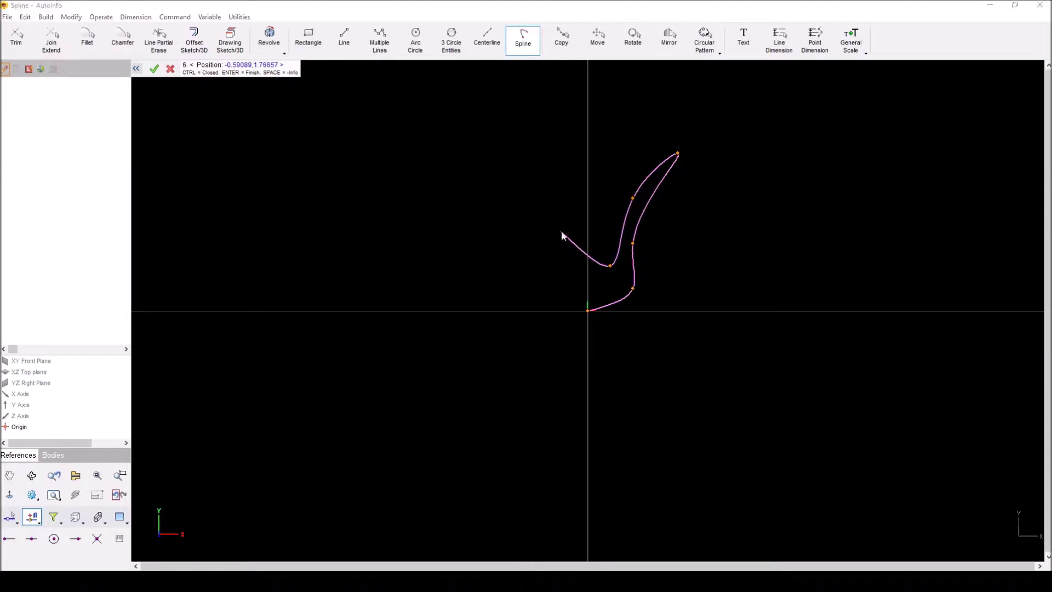
pyautogui.write('-1./1.5')
pyautogui.press('Return')
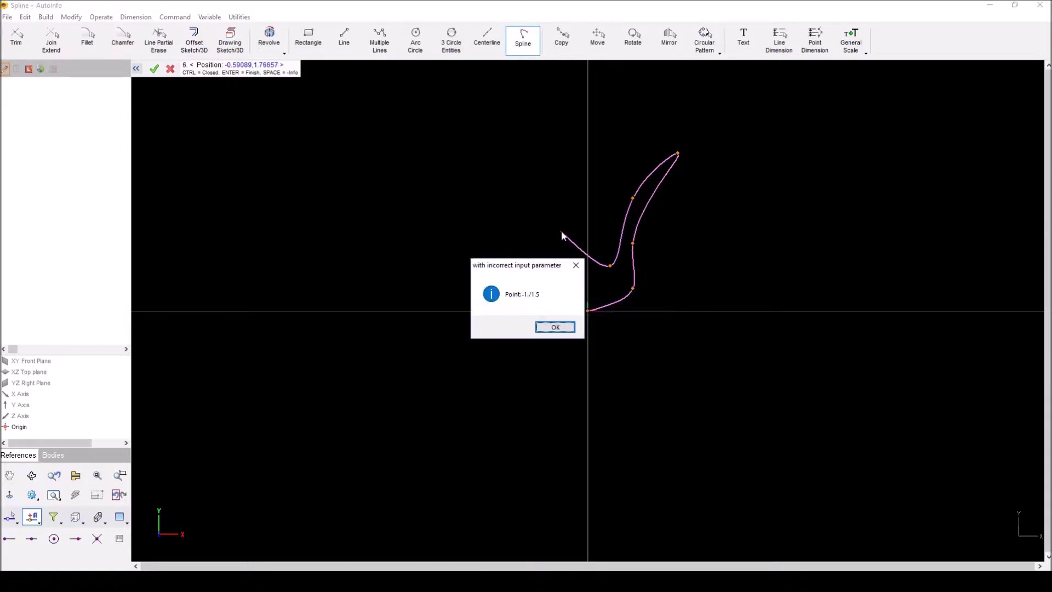
pyautogui.press('Return')
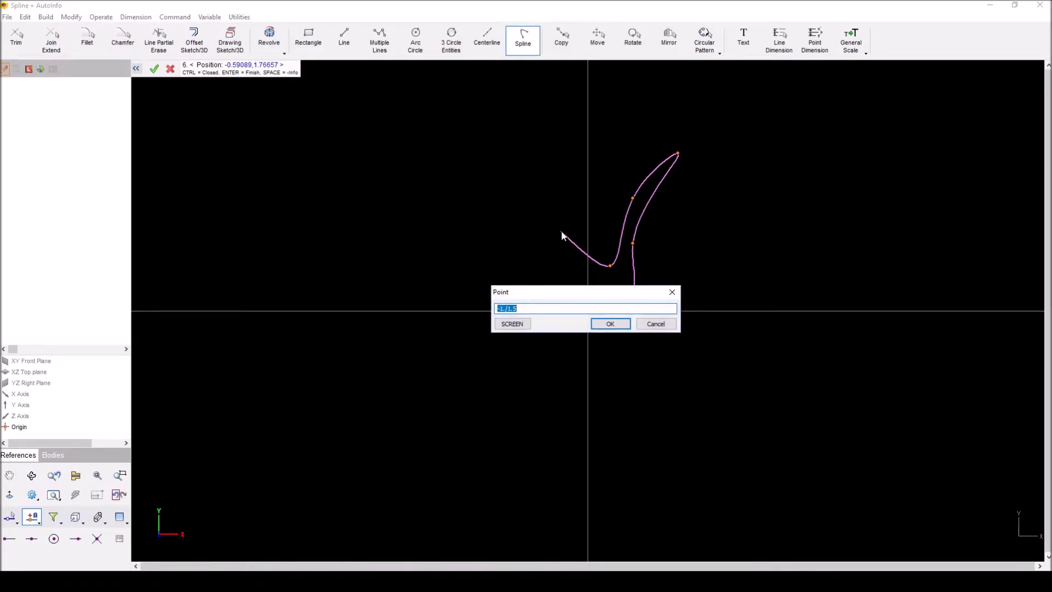
pyautogui.press('BackSpace')
pyautogui.write('-')
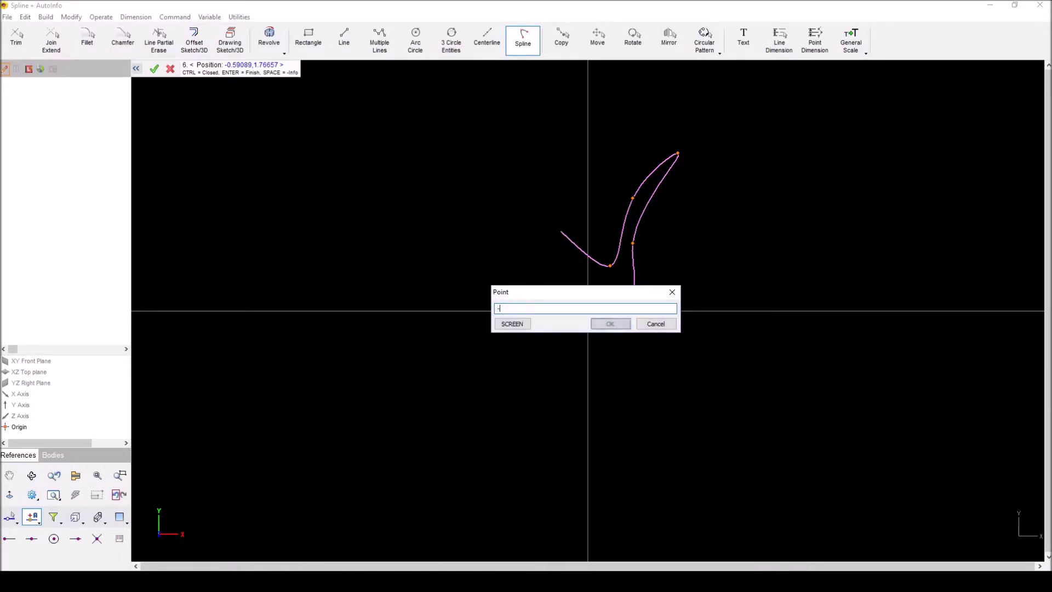
pyautogui.write('1.,1.5')
pyautogui.press('Return')
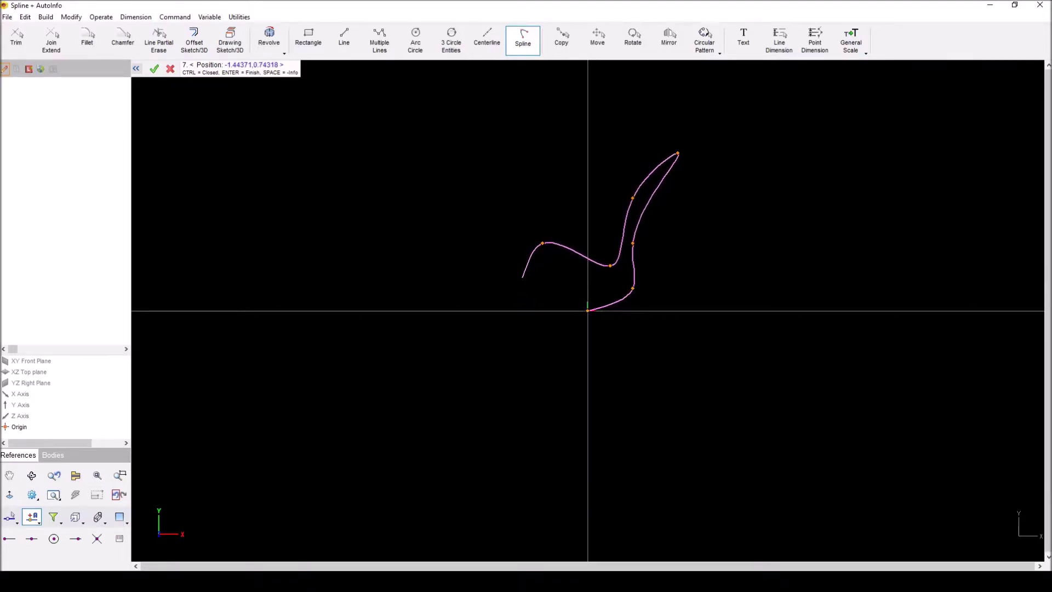
# Place the last spline point at -2,0.5 and finish the curve as a closed spline
pyautogui.write('-2.')
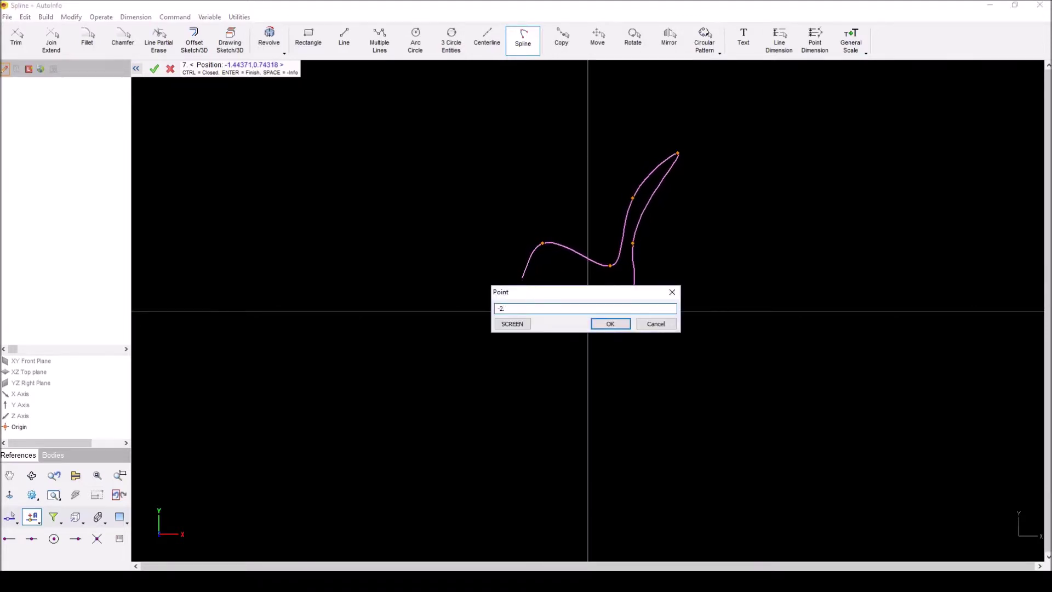
pyautogui.write(',.5')
pyautogui.press('Return')
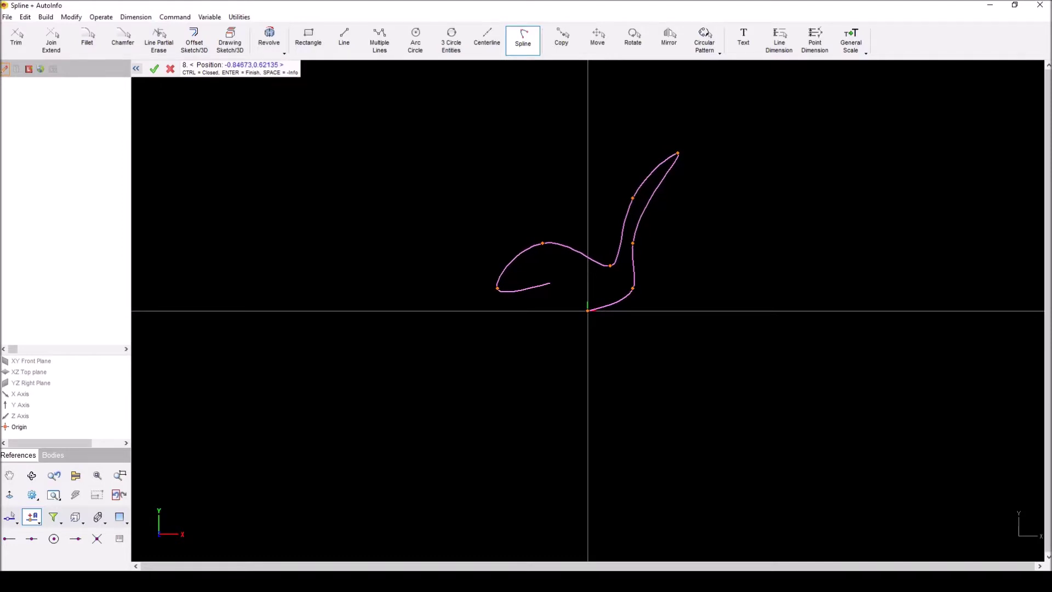
pyautogui.press('ctrl')
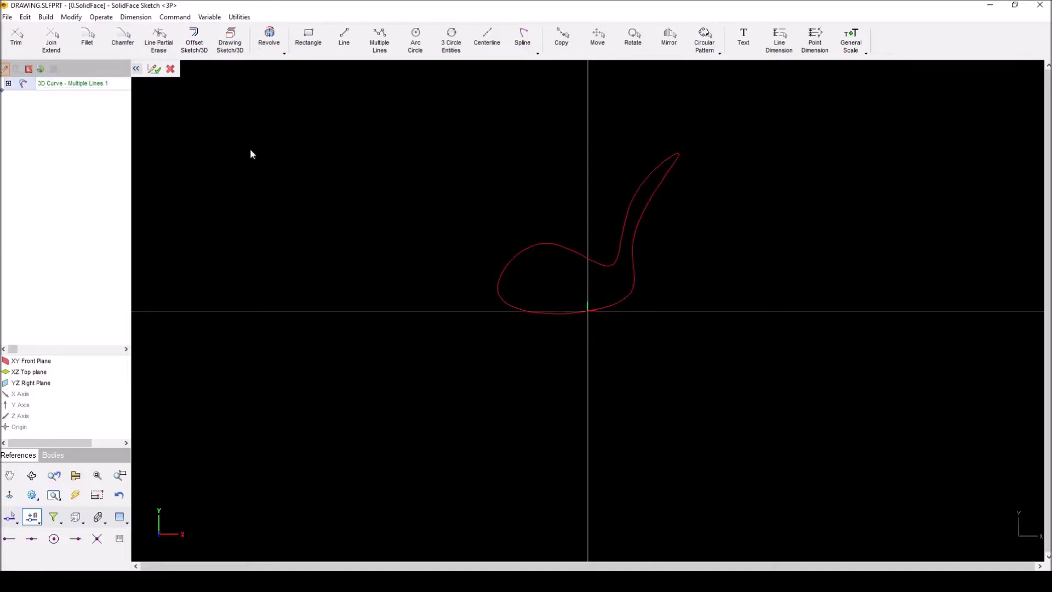
# Expand the closed spline in the sketch's command history and delete all commands
pyautogui.click(9, 84)
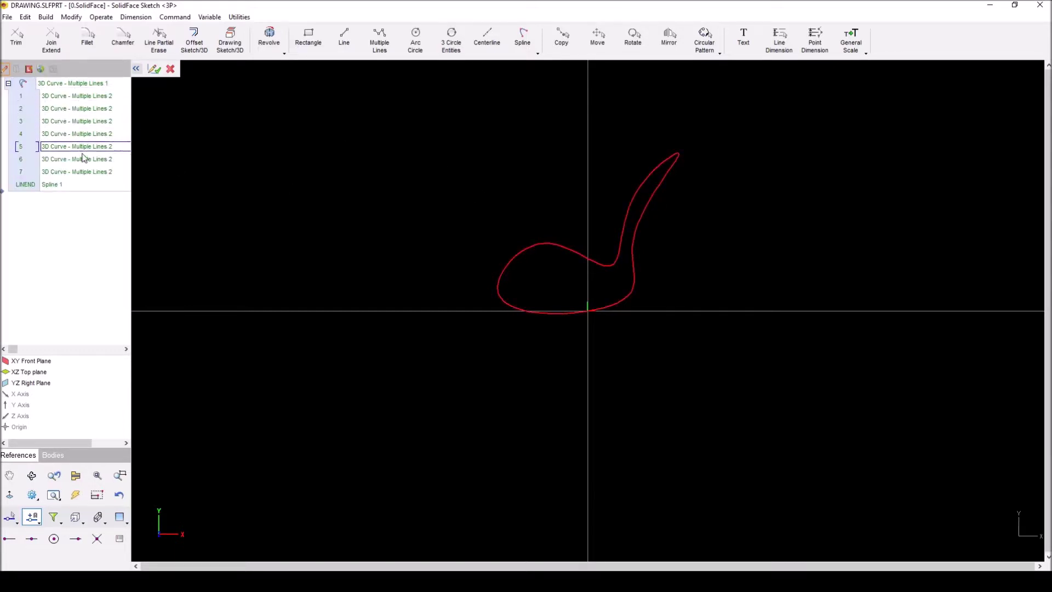
pyautogui.click(55, 108)
pyautogui.click(65, 134)
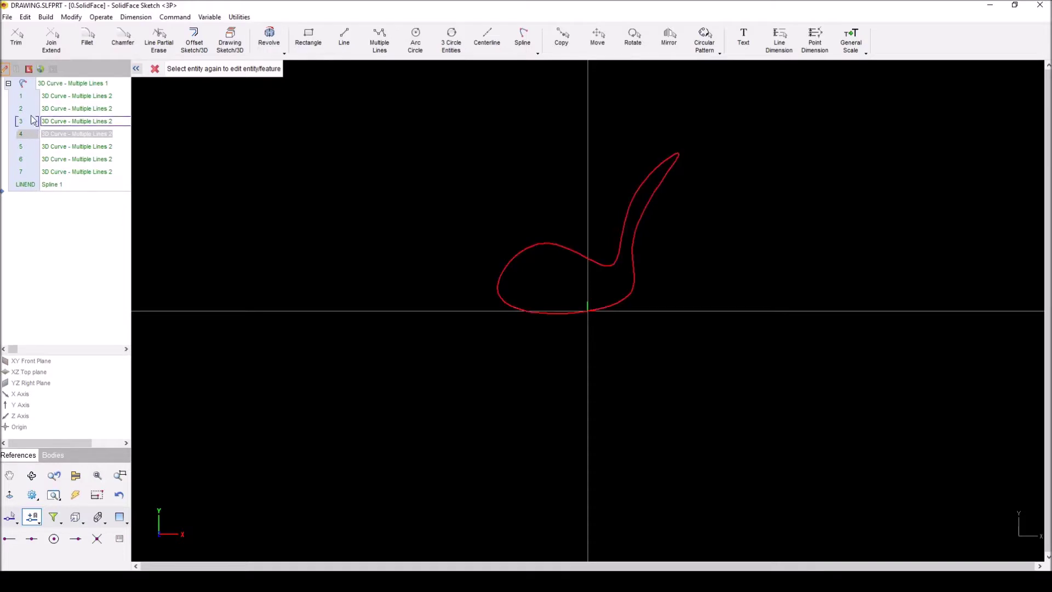
pyautogui.rightClick(34, 85)
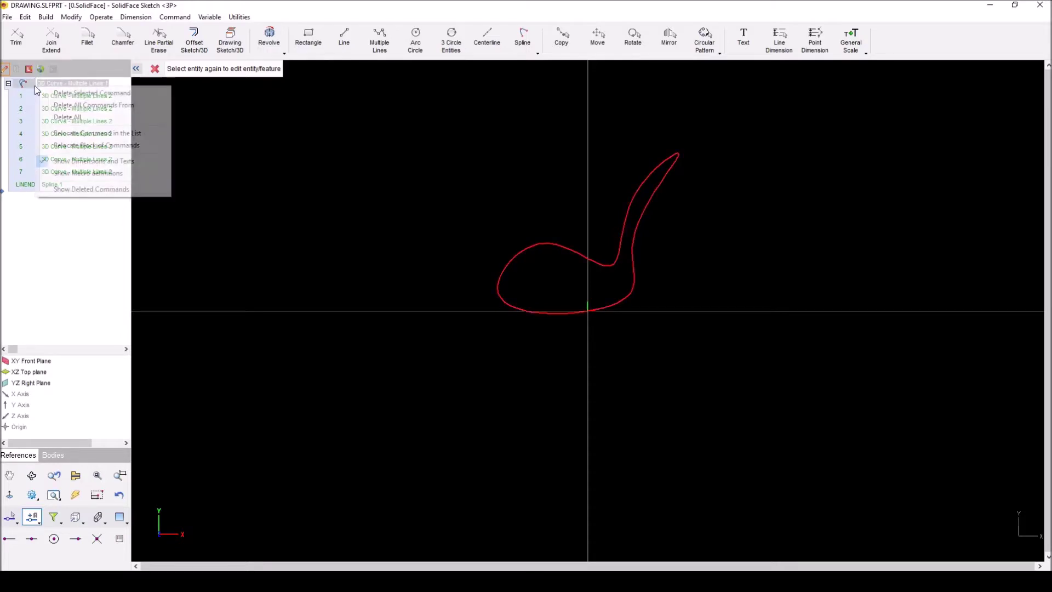
pyautogui.click(75, 94)
pyautogui.rightClick(75, 96)
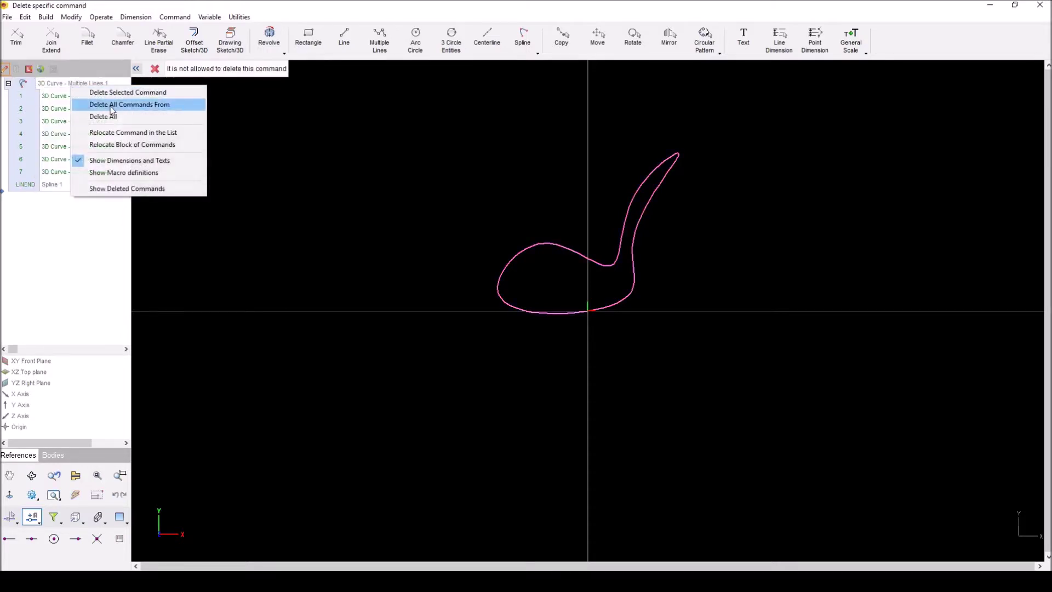
pyautogui.click(104, 103)
pyautogui.rightClick(75, 95)
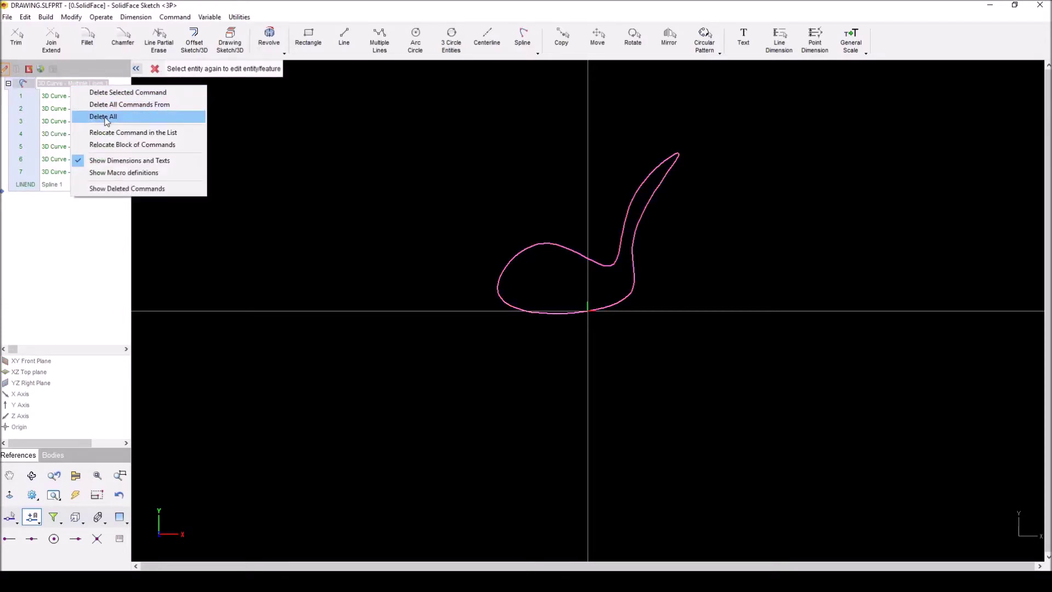
pyautogui.click(91, 112)
pyautogui.click(508, 327)
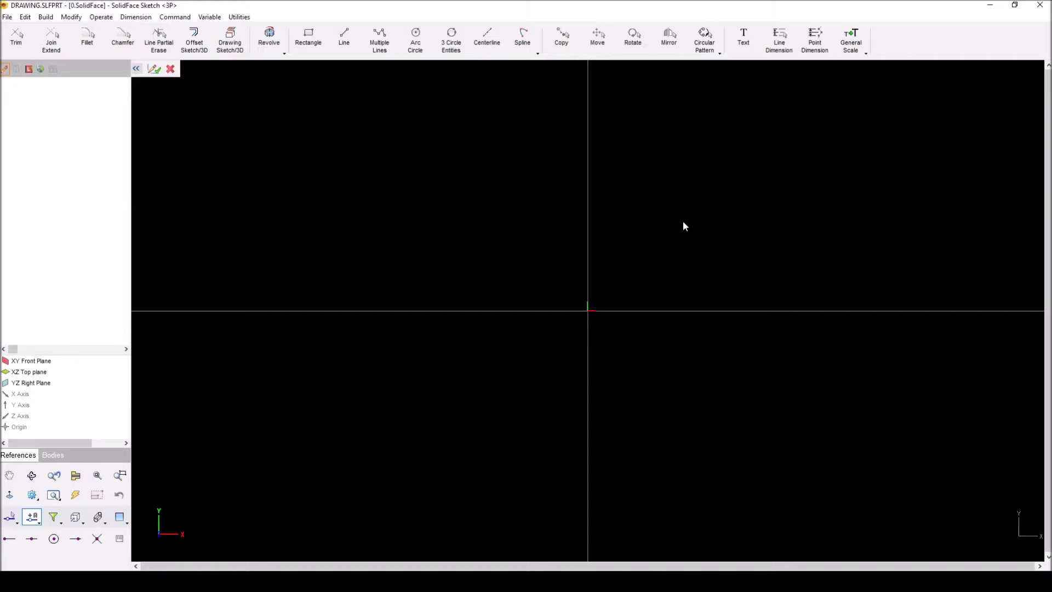
# Draw a rectangle centred on the origin
pyautogui.click(308, 39)
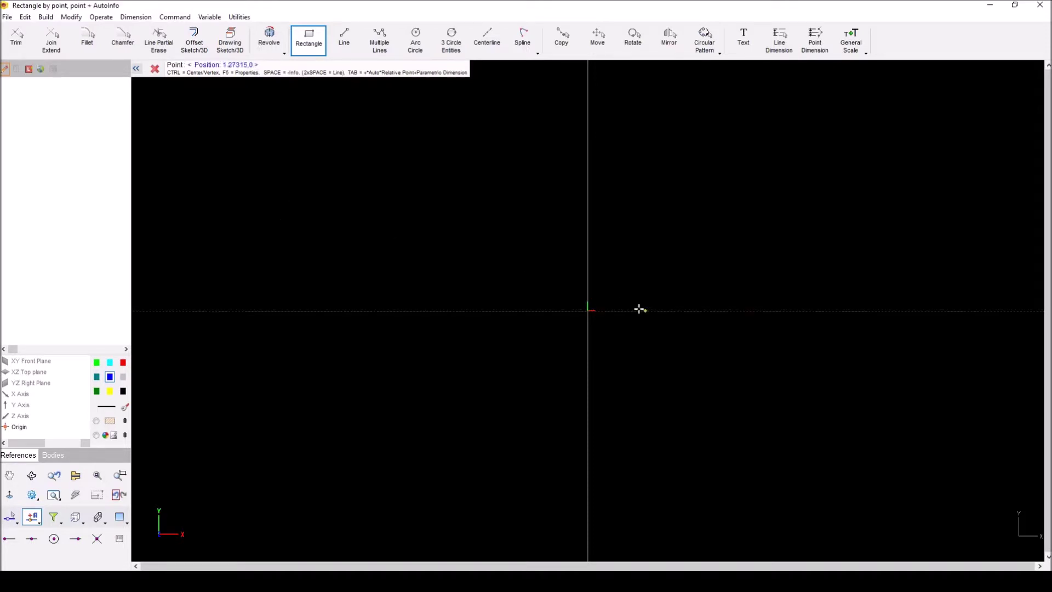
pyautogui.click(587, 310)
pyautogui.click(490, 232)
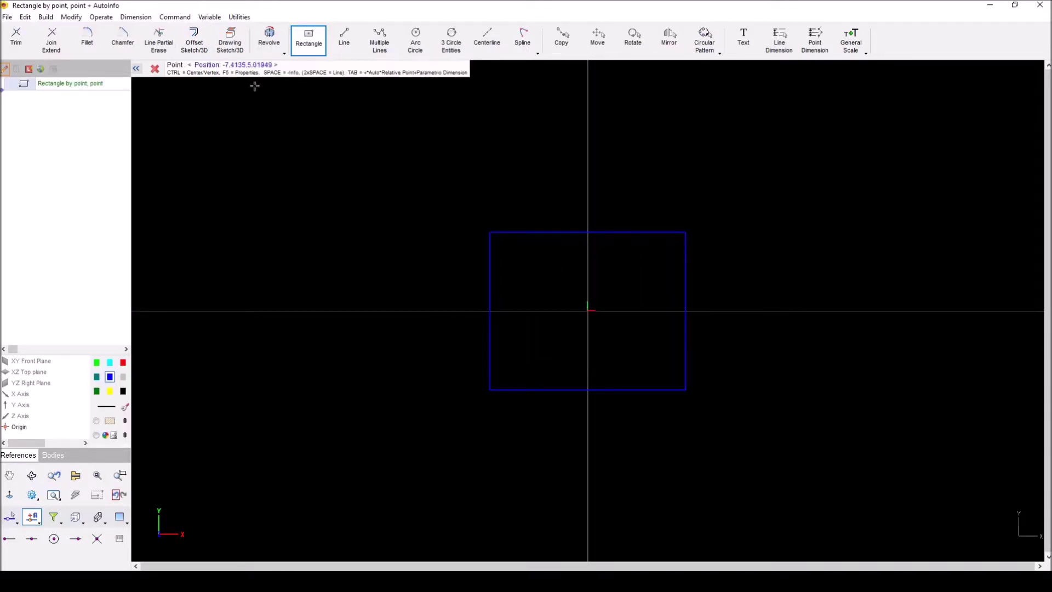
# Start a text entity and choose the Stencil font for it
pyautogui.click(743, 38)
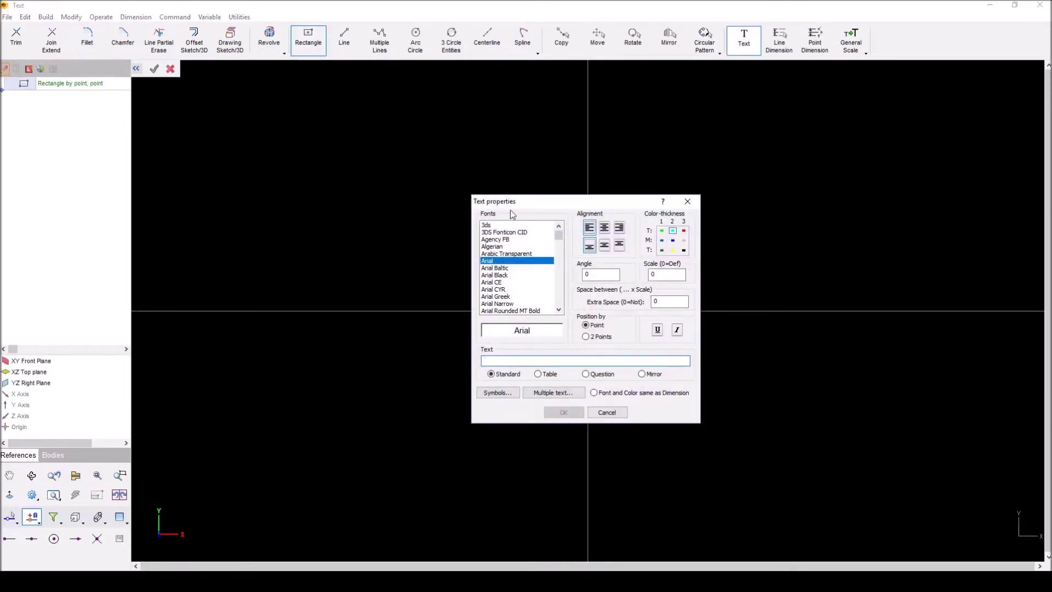
pyautogui.moveTo(558, 235)
pyautogui.mouseDown()
pyautogui.moveTo(560, 293)
pyautogui.moveTo(565, 236)
pyautogui.mouseUp()
pyautogui.click(558, 310)
pyautogui.click(559, 310)
pyautogui.click(558, 311)
pyautogui.click(559, 310)
pyautogui.click(559, 310)
pyautogui.click(558, 310)
pyautogui.click(558, 310)
pyautogui.click(559, 310)
pyautogui.click(559, 310)
pyautogui.click(559, 310)
pyautogui.click(558, 310)
pyautogui.click(558, 310)
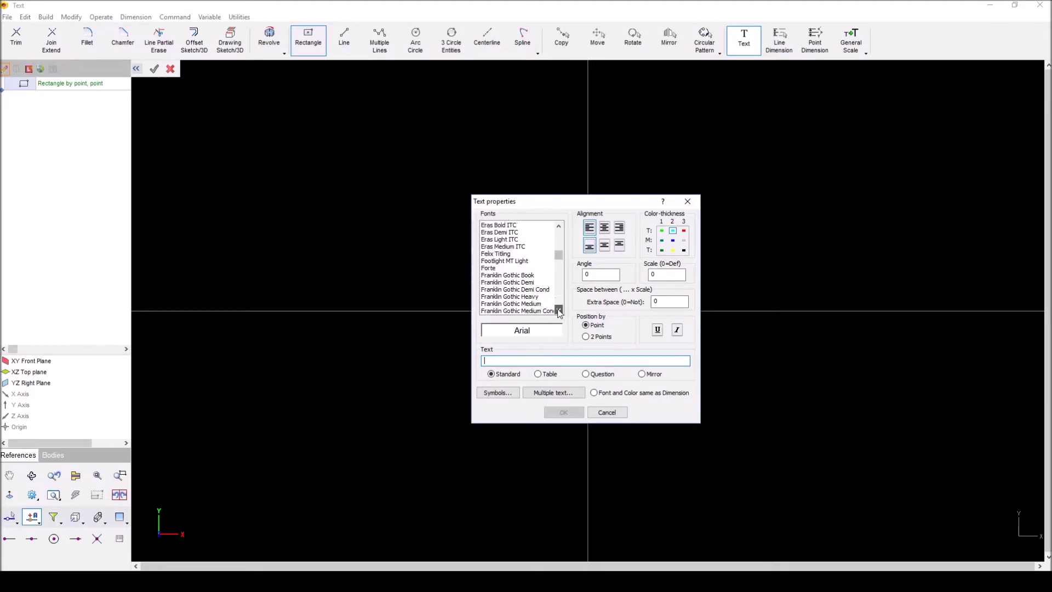
pyautogui.click(558, 310)
pyautogui.click(558, 310)
pyautogui.click(558, 311)
pyautogui.click(558, 310)
pyautogui.click(558, 310)
pyautogui.click(558, 310)
pyautogui.click(559, 310)
pyautogui.click(559, 310)
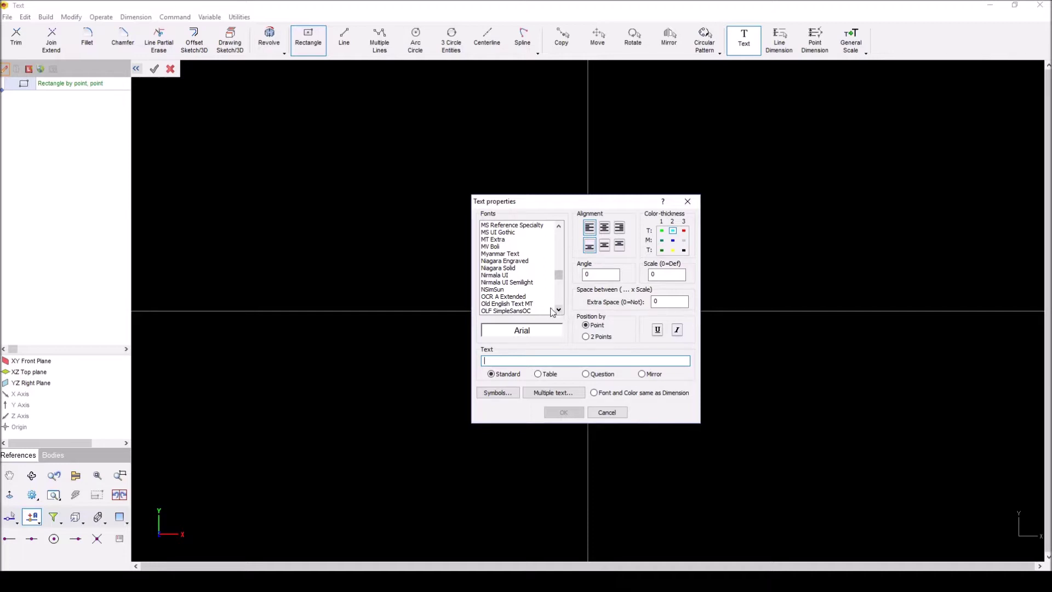
pyautogui.click(559, 310)
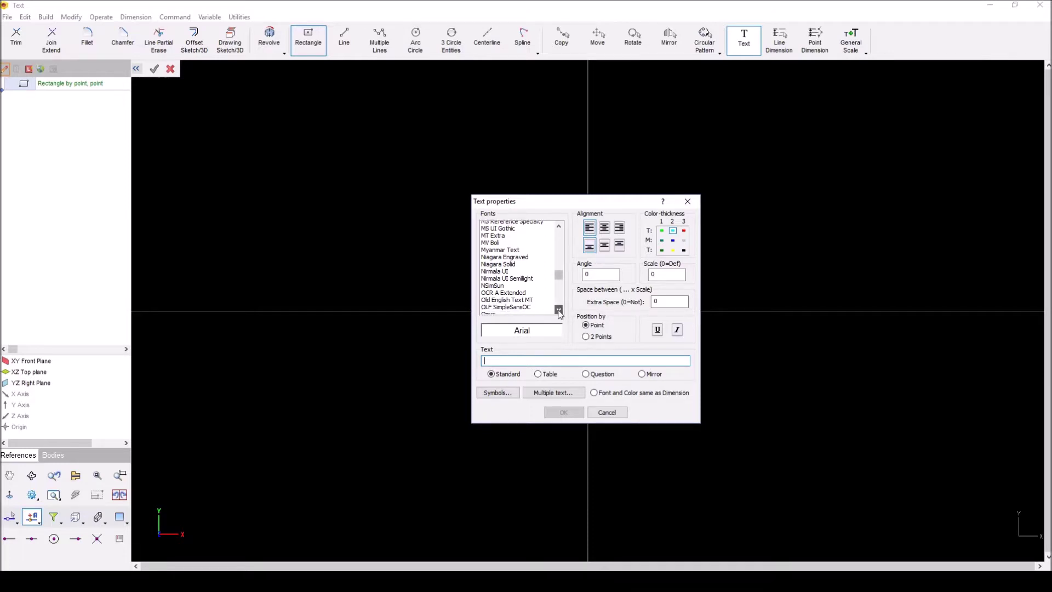
pyautogui.click(559, 310)
pyautogui.click(559, 310)
pyautogui.click(559, 310)
pyautogui.click(559, 310)
pyautogui.click(559, 310)
pyautogui.click(559, 310)
pyautogui.click(559, 310)
pyautogui.click(559, 310)
pyautogui.click(559, 310)
pyautogui.click(559, 310)
pyautogui.click(559, 310)
pyautogui.click(558, 311)
pyautogui.click(558, 311)
pyautogui.click(559, 310)
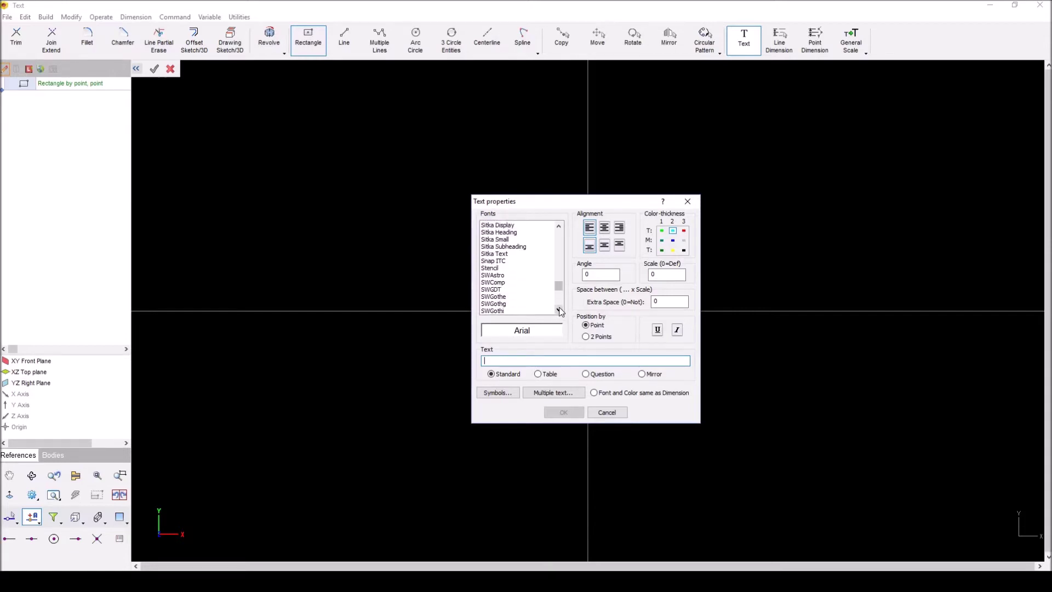
pyautogui.click(501, 268)
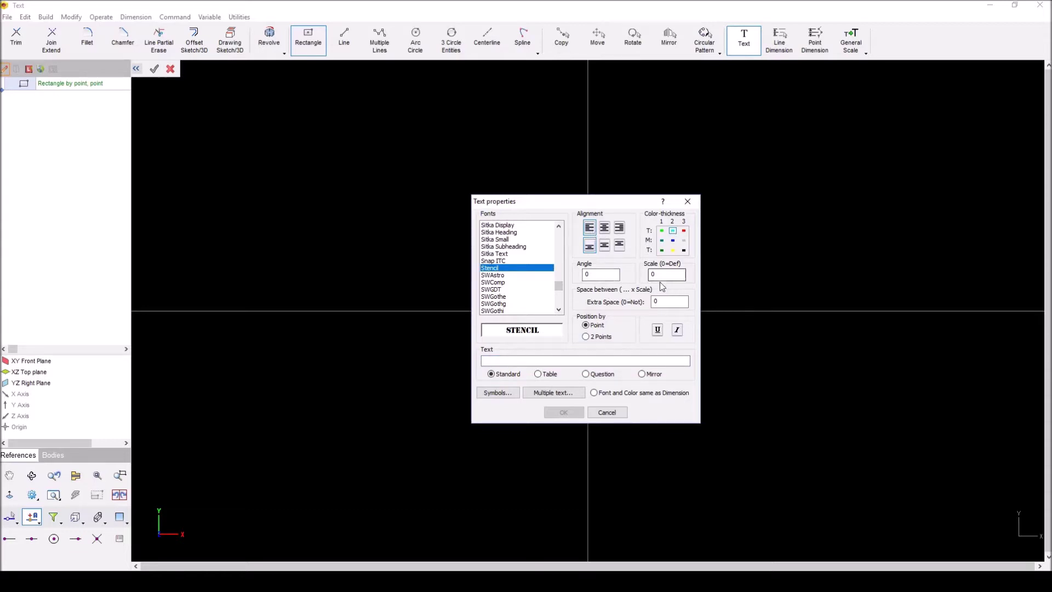
# Set the text to the Standard type with the Mirror option and enter the first name as its content
pyautogui.click(538, 375)
pyautogui.click(491, 374)
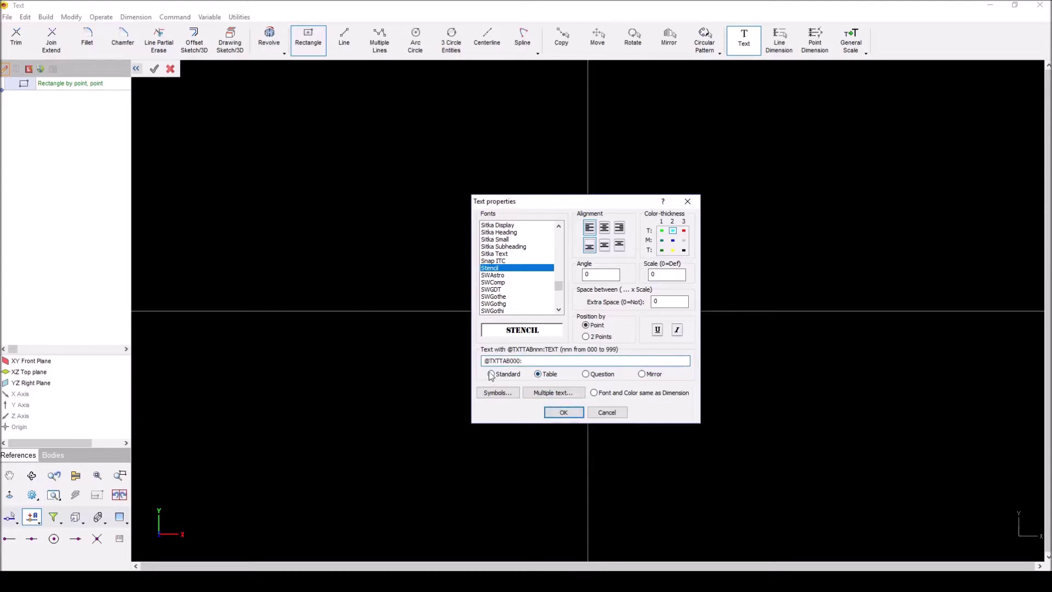
pyautogui.click(538, 374)
pyautogui.click(588, 375)
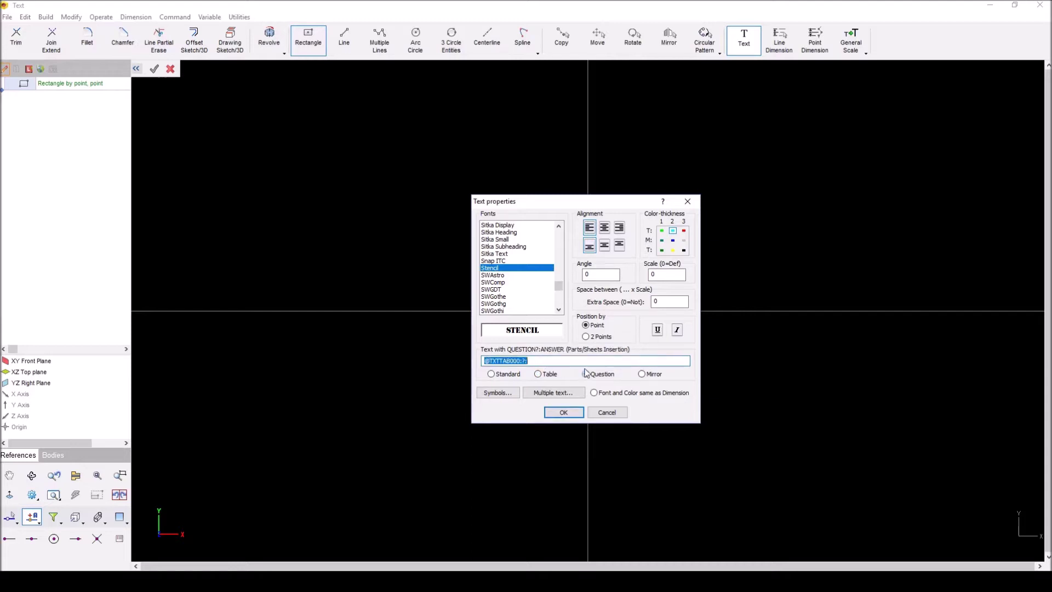
pyautogui.click(643, 376)
pyautogui.click(514, 377)
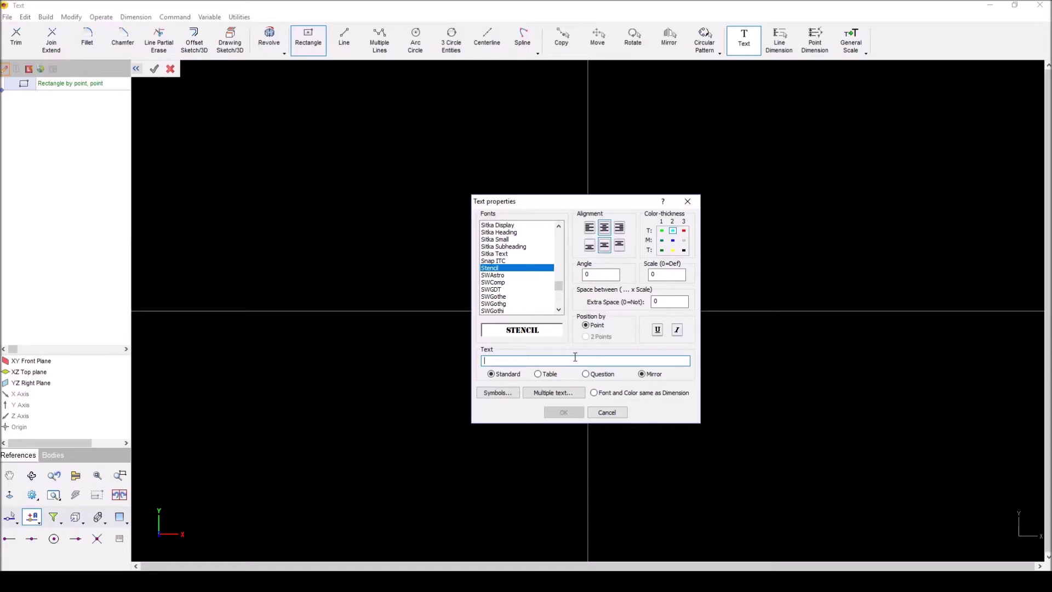
pyautogui.write('Derek')
pyautogui.press('Return')
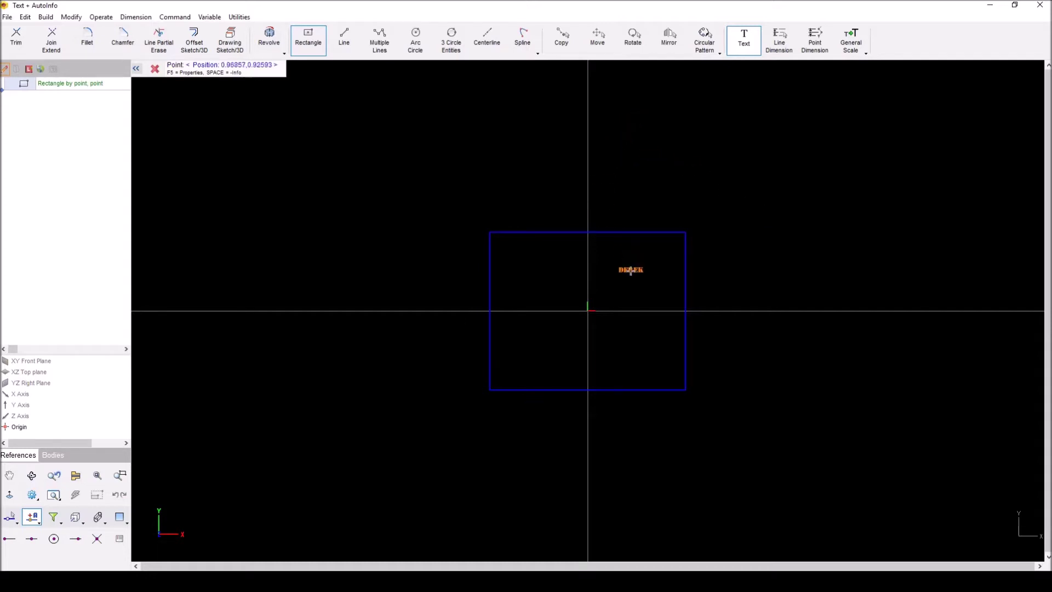
# Try the text at a scale of 1.5 and then at a scale of 1
pyautogui.click(611, 252)
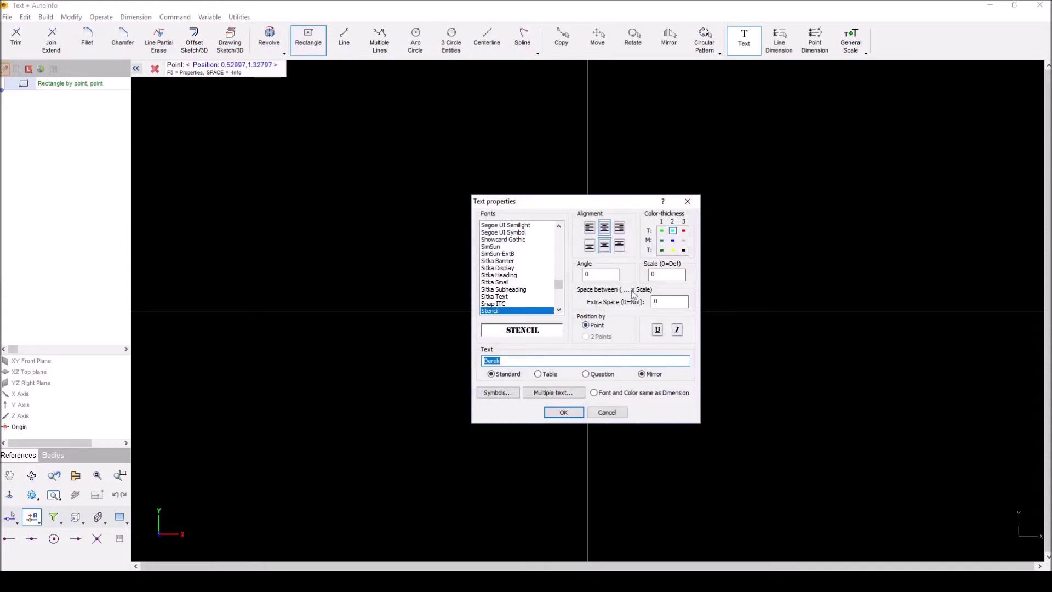
pyautogui.click(664, 275)
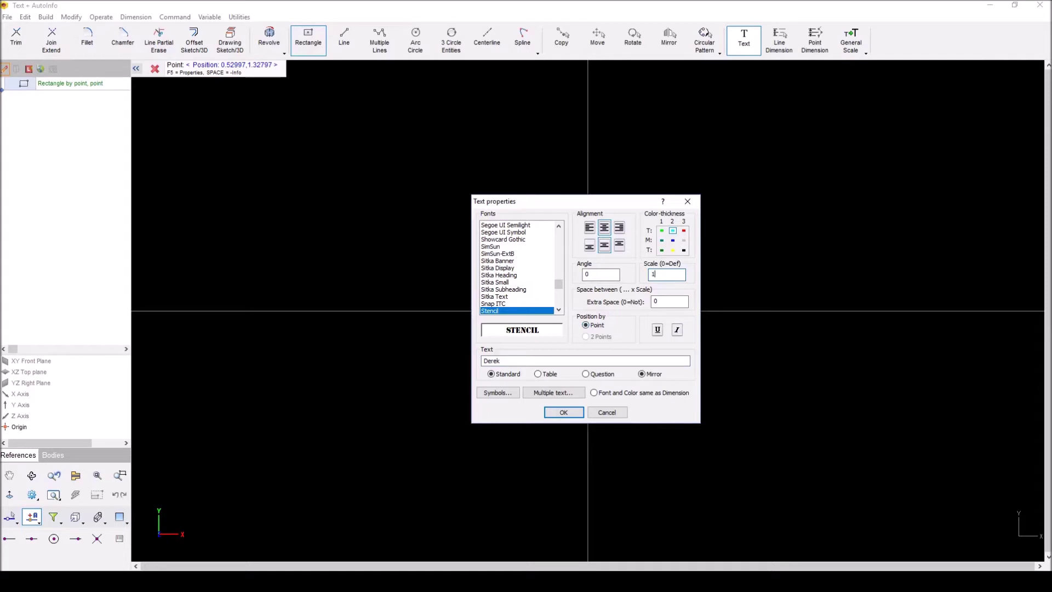
pyautogui.write('1.5')
pyautogui.press('Return')
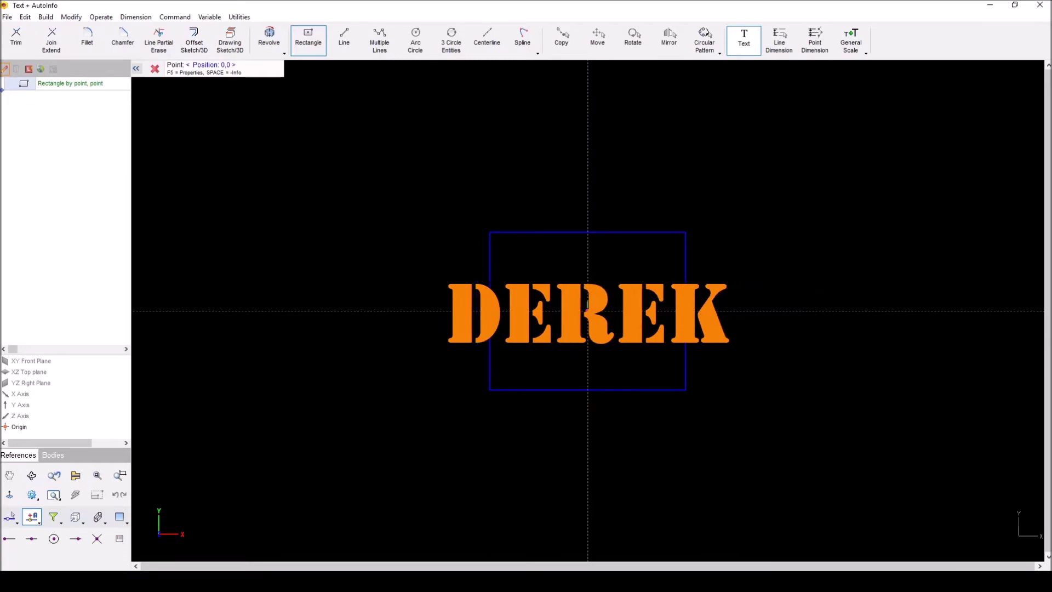
pyautogui.press('F5')
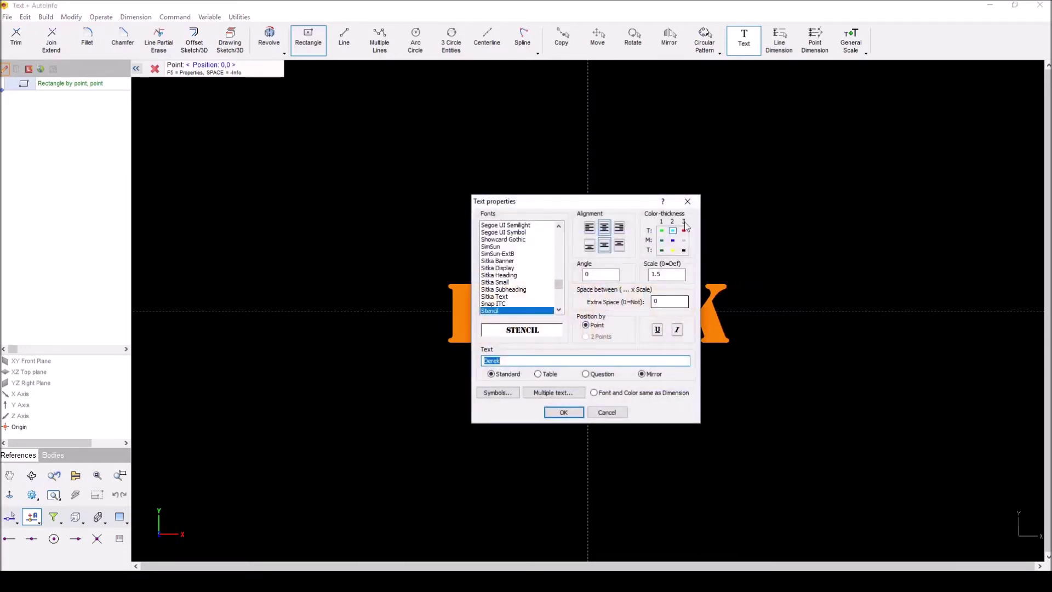
pyautogui.click(680, 278)
pyautogui.press('Return')
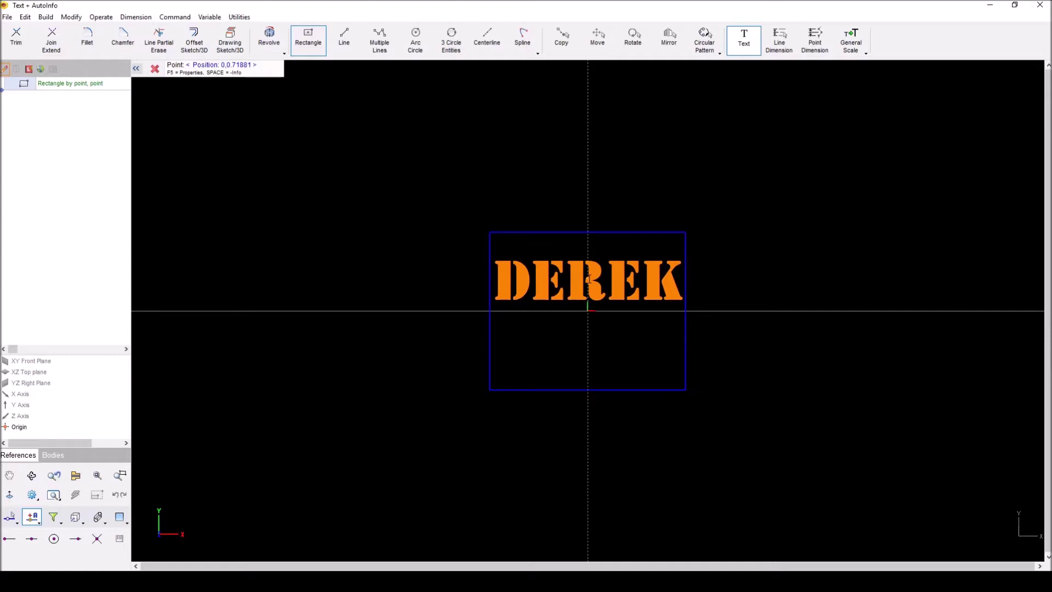
# Place the text at a smaller scale centred on the origin, inside the rectangle, and finish the sketch
pyautogui.press('F5')
pyautogui.click(675, 278)
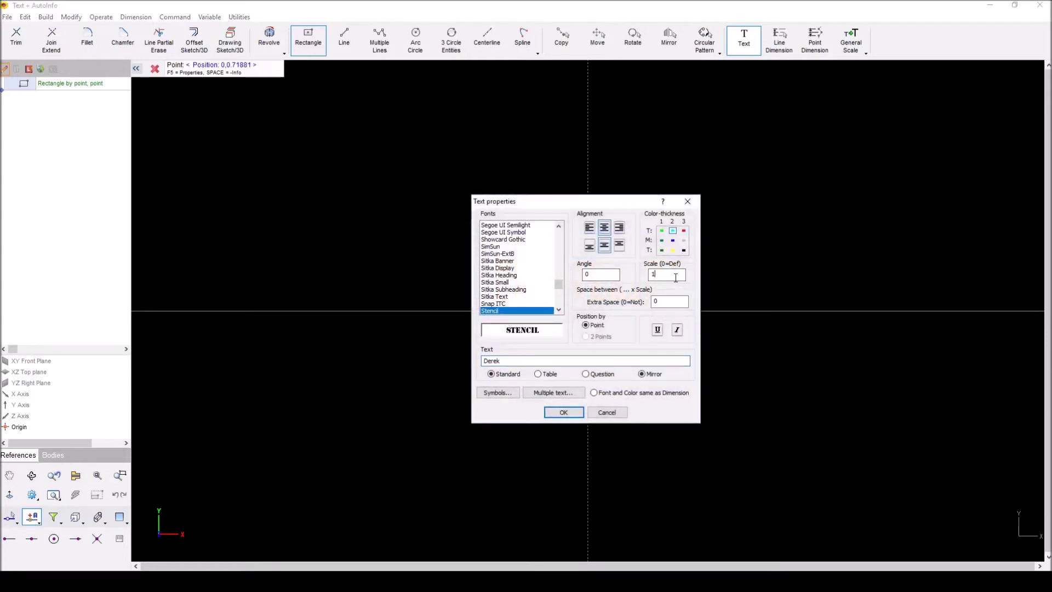
pyautogui.write('10')
pyautogui.press('Return')
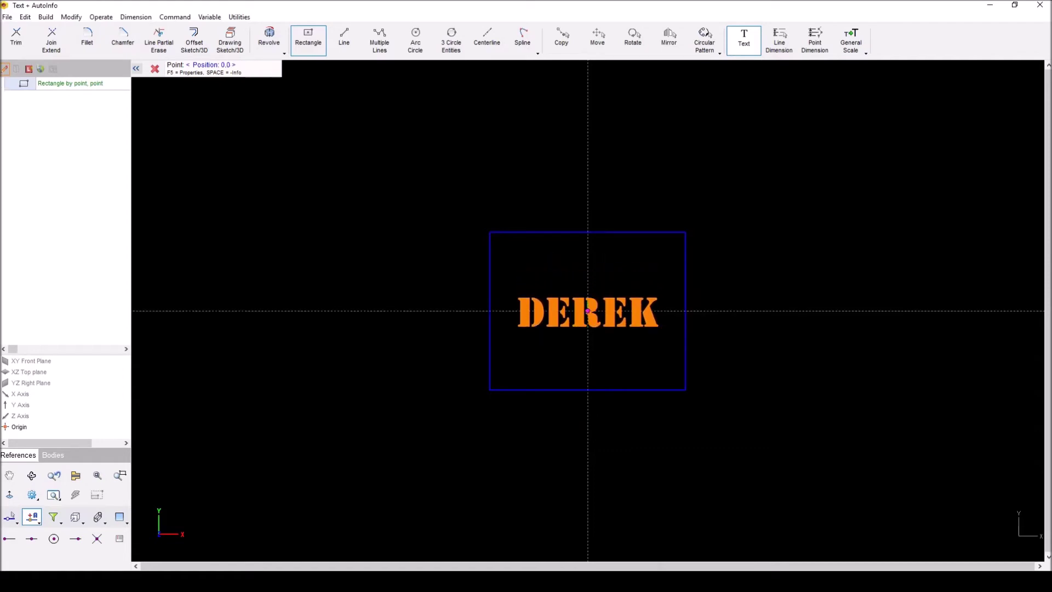
pyautogui.press('F5')
pyautogui.click(606, 411)
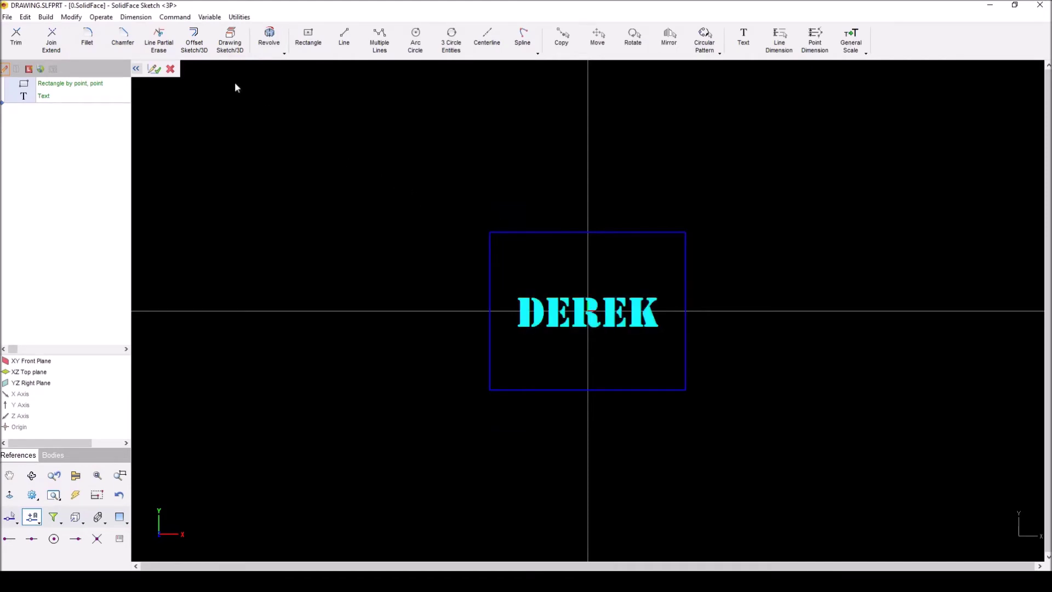
pyautogui.click(155, 69)
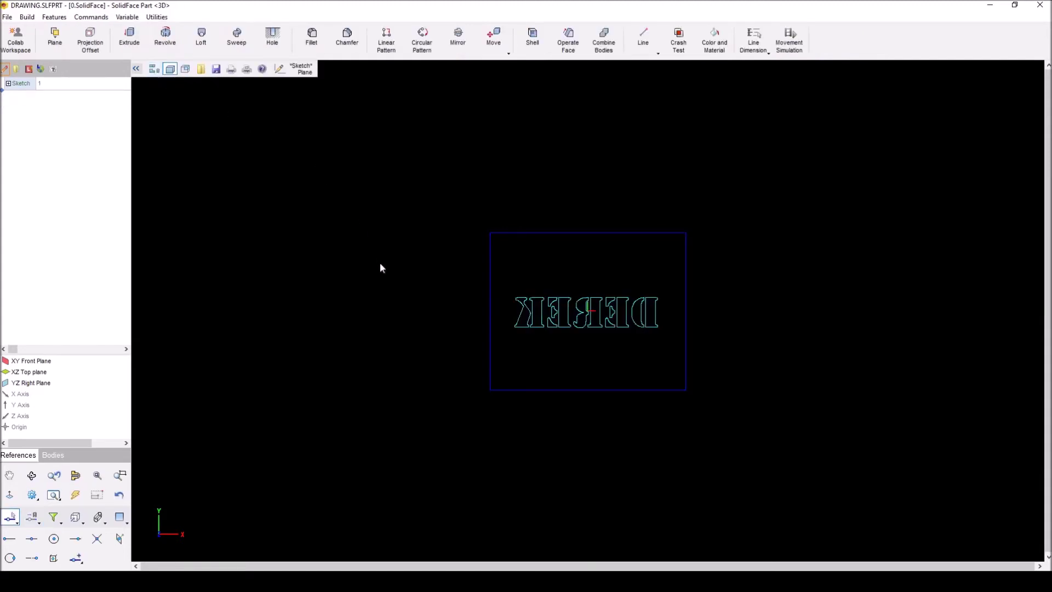
# Extrude the rectangle as a solid boss with a distance of 1
pyautogui.click(75, 517)
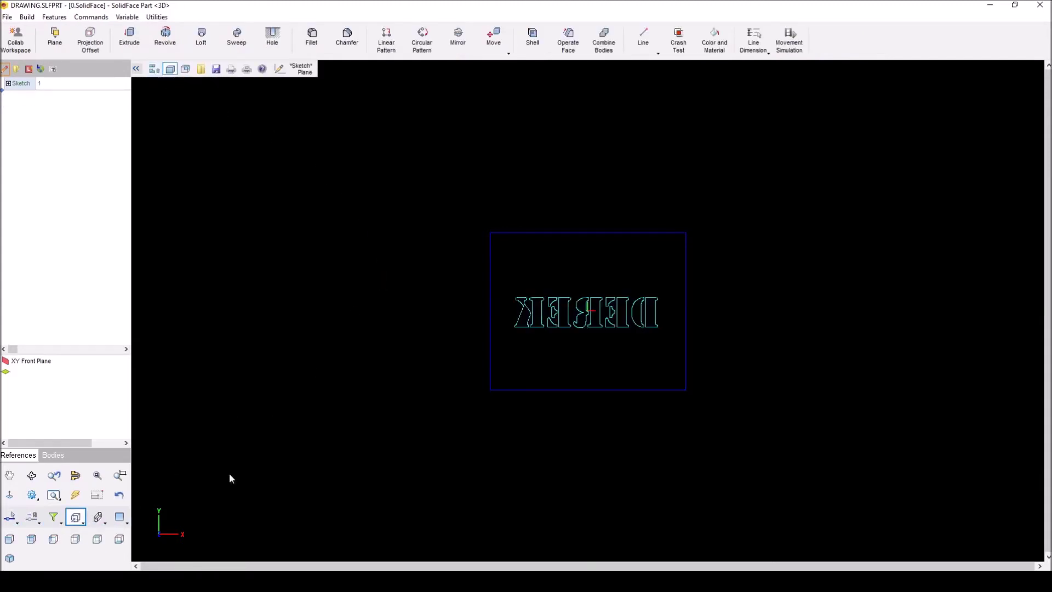
pyautogui.click(10, 539)
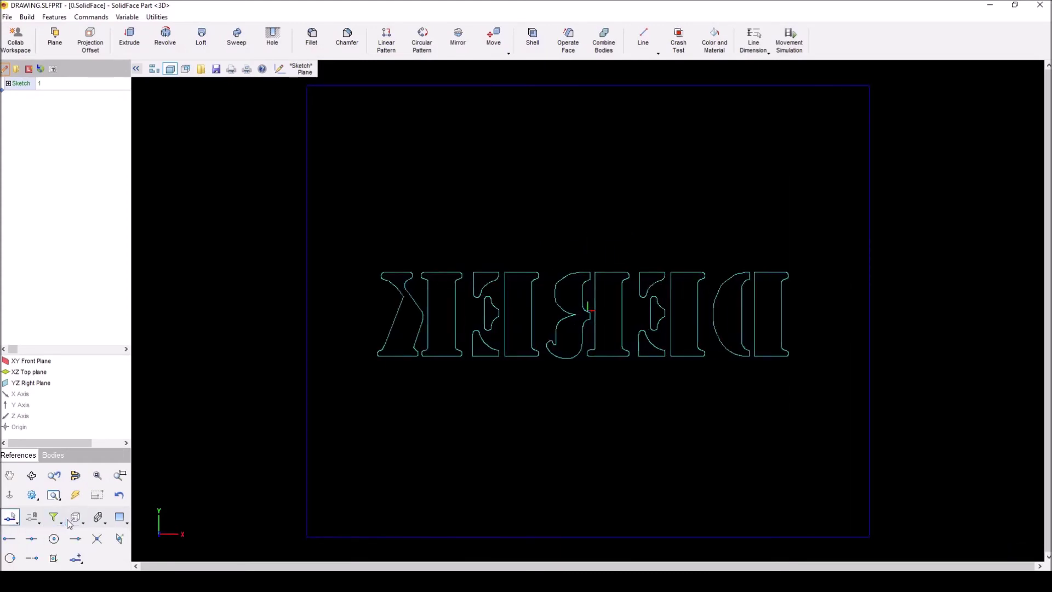
pyautogui.click(39, 542)
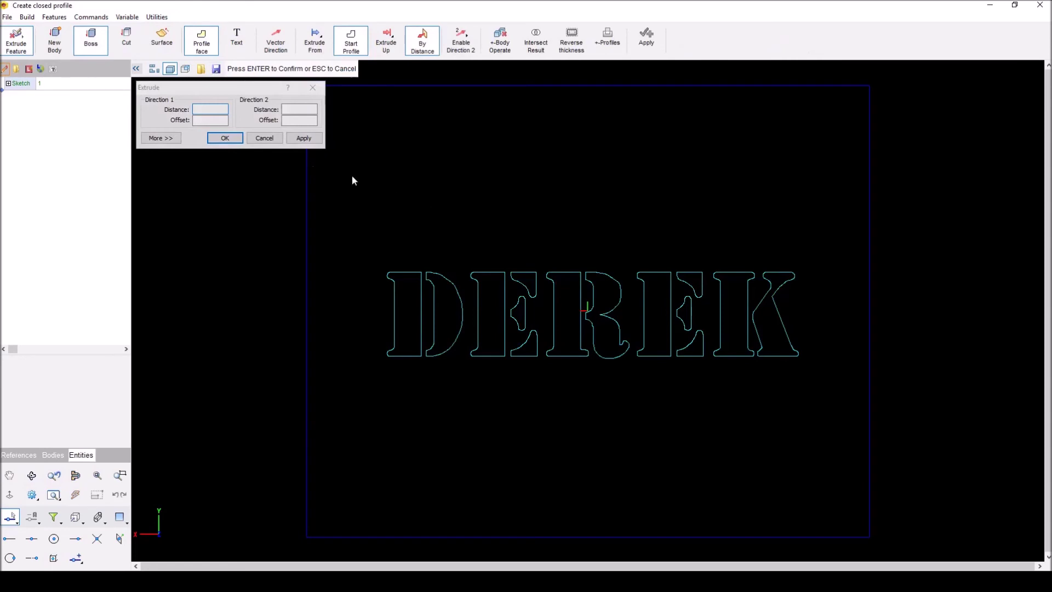
pyautogui.middleClick(394, 89)
pyautogui.moveTo(490, 212); pyautogui.dragTo(626, 321, button='middle')
pyautogui.click(218, 110)
pyautogui.press('Return')
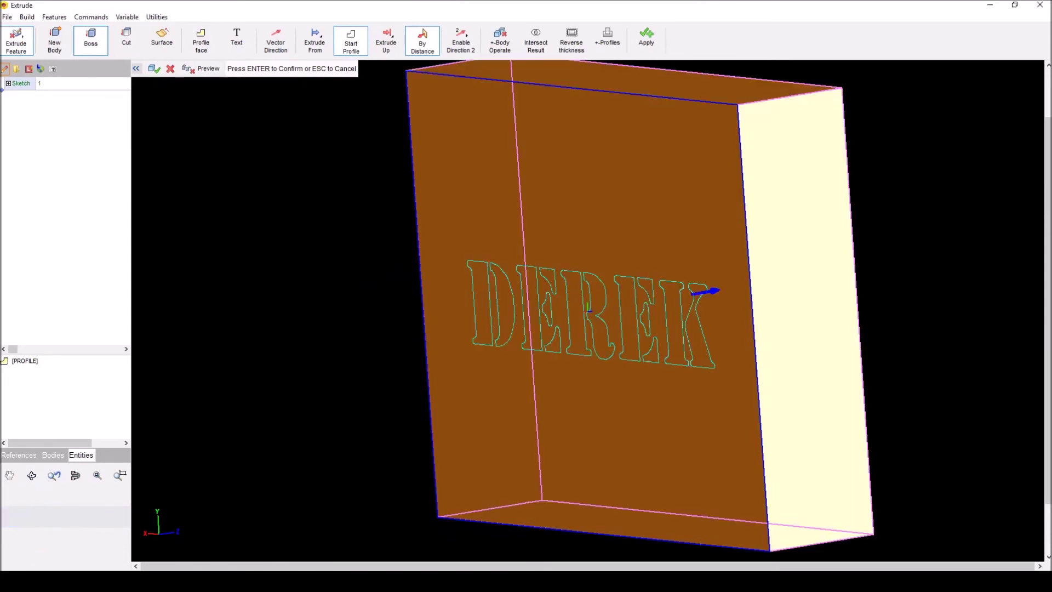
pyautogui.press('Return')
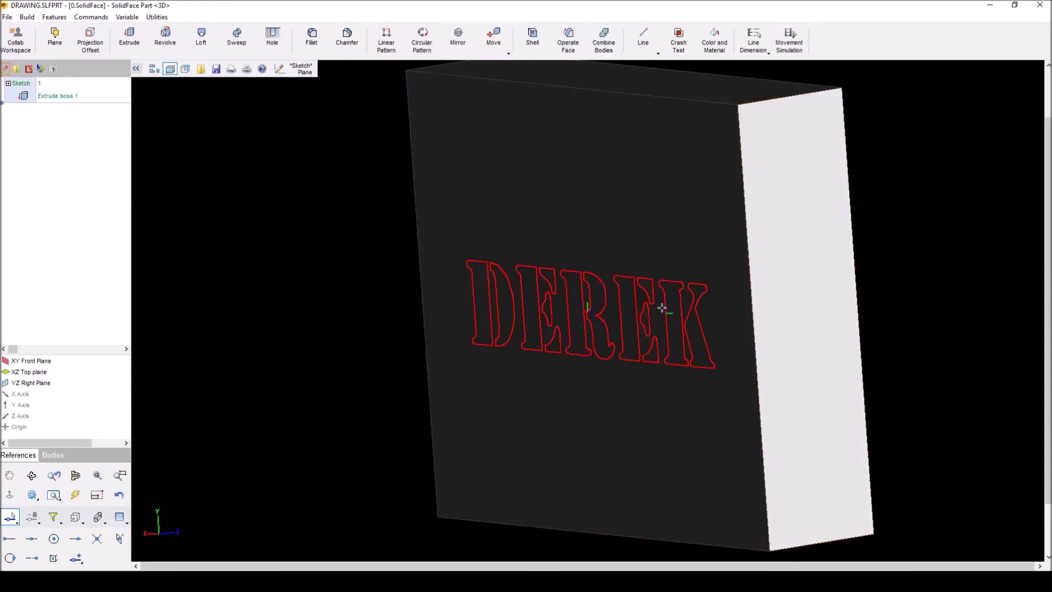
# Start a second boss extrusion using the whole sketch text as its profile
pyautogui.click(132, 41)
pyautogui.click(202, 44)
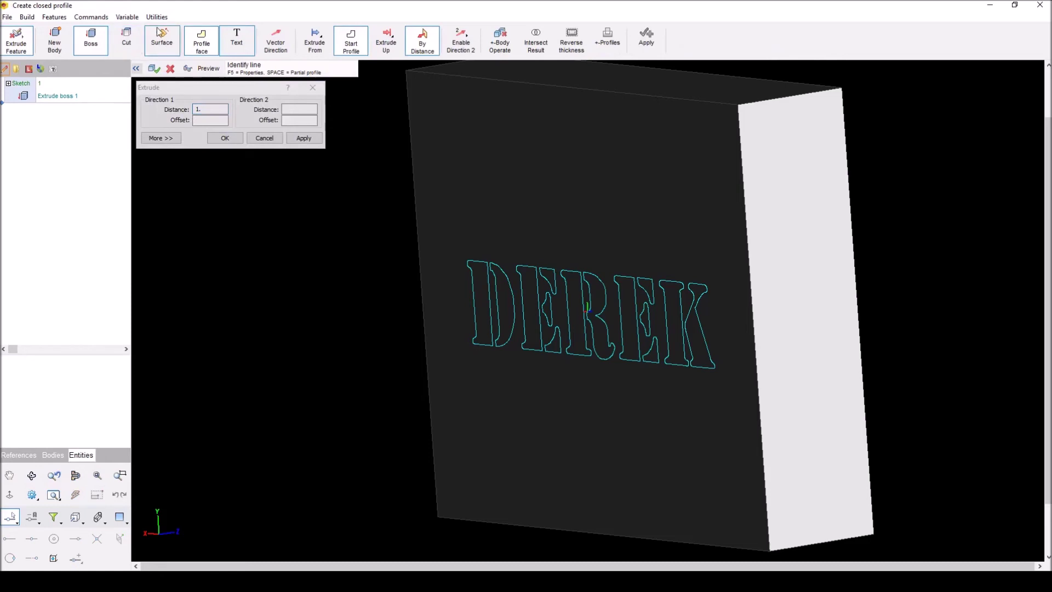
pyautogui.click(131, 43)
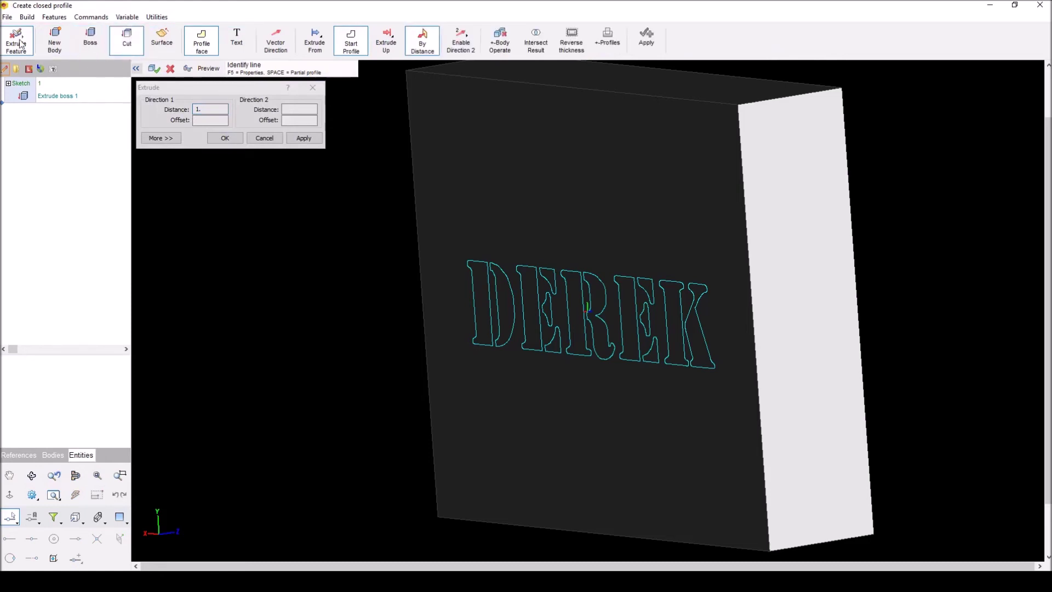
pyautogui.click(237, 39)
pyautogui.click(529, 287)
pyautogui.click(543, 290)
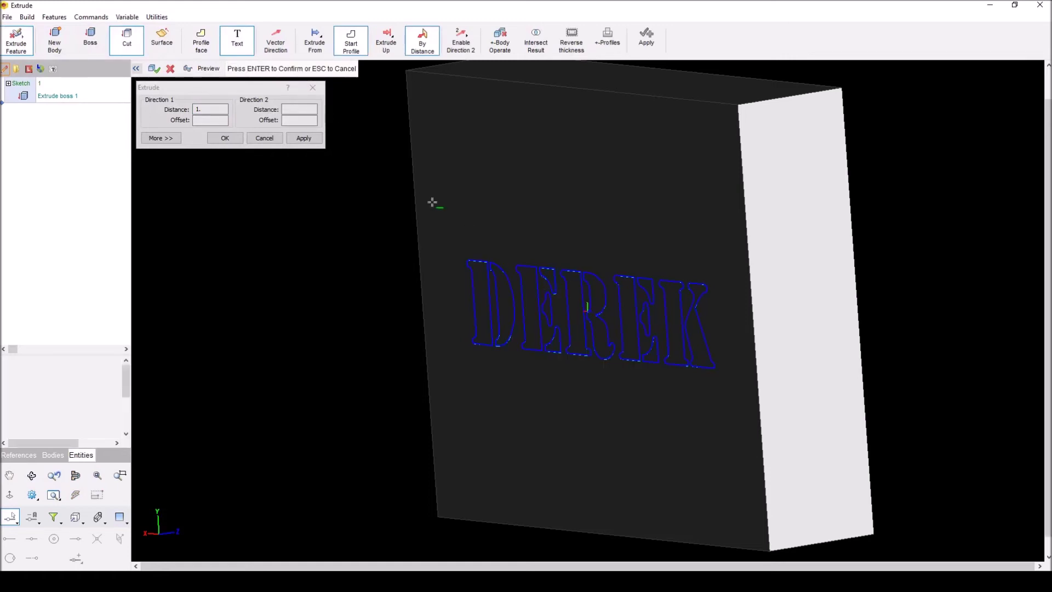
pyautogui.click(101, 50)
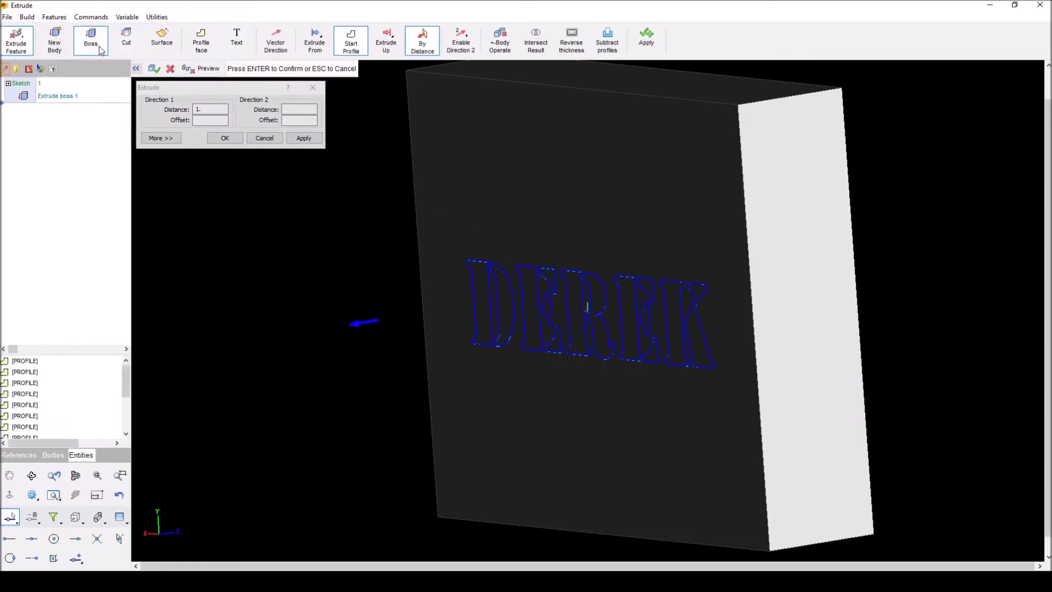
# Set the text extrusion's distance to .125 and try pulling its direction arrow out of the block
pyautogui.click(216, 109)
pyautogui.click(217, 109)
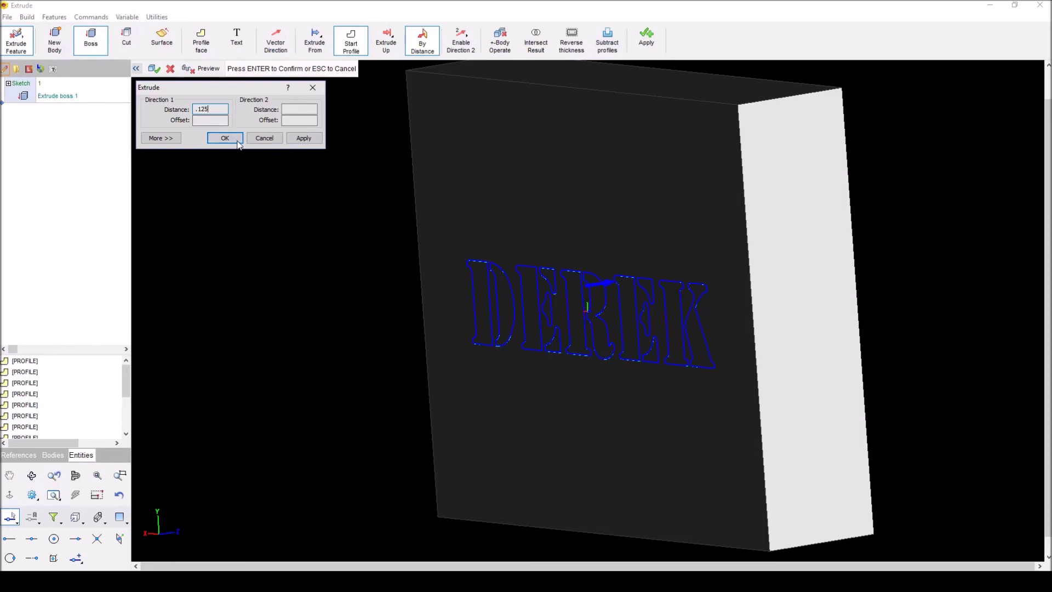
pyautogui.moveTo(612, 285); pyautogui.dragTo(562, 309)
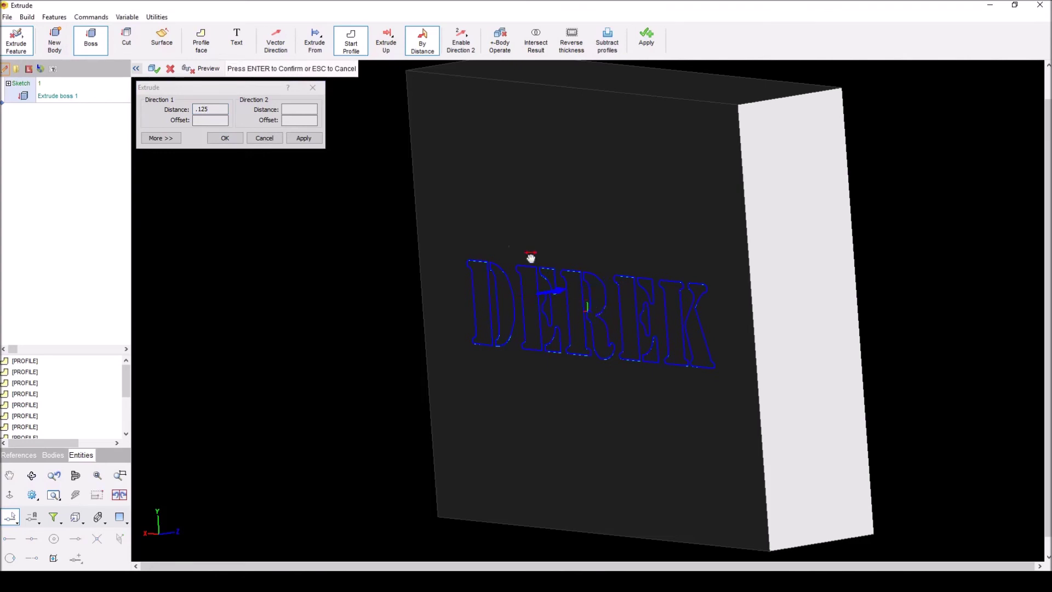
pyautogui.moveTo(504, 293); pyautogui.dragTo(463, 296)
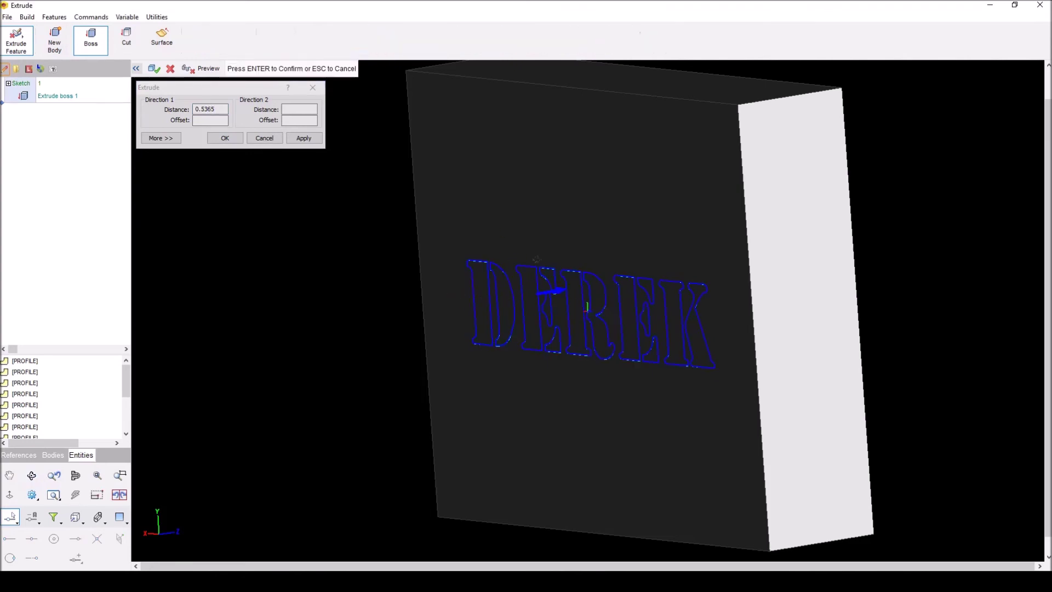
pyautogui.moveTo(531, 209); pyautogui.dragTo(472, 228, button='middle')
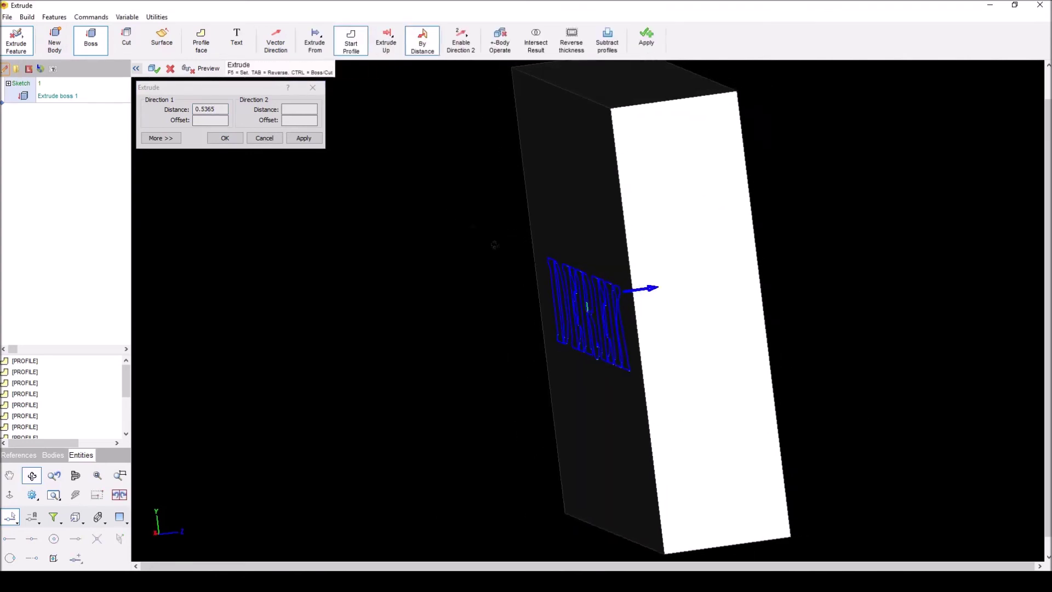
# Reverse the text extrusion so it projects outward from the block, and create it with a distance of 0.125
pyautogui.moveTo(654, 294); pyautogui.dragTo(349, 180)
pyautogui.moveTo(484, 236); pyautogui.dragTo(474, 235, button='middle')
pyautogui.click(221, 109)
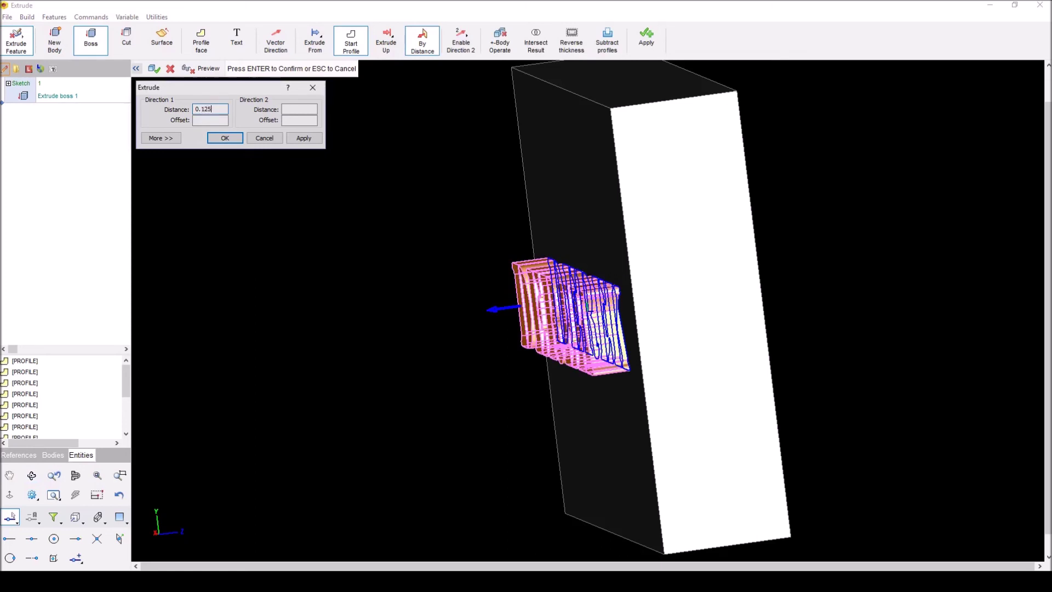
pyautogui.press('Return')
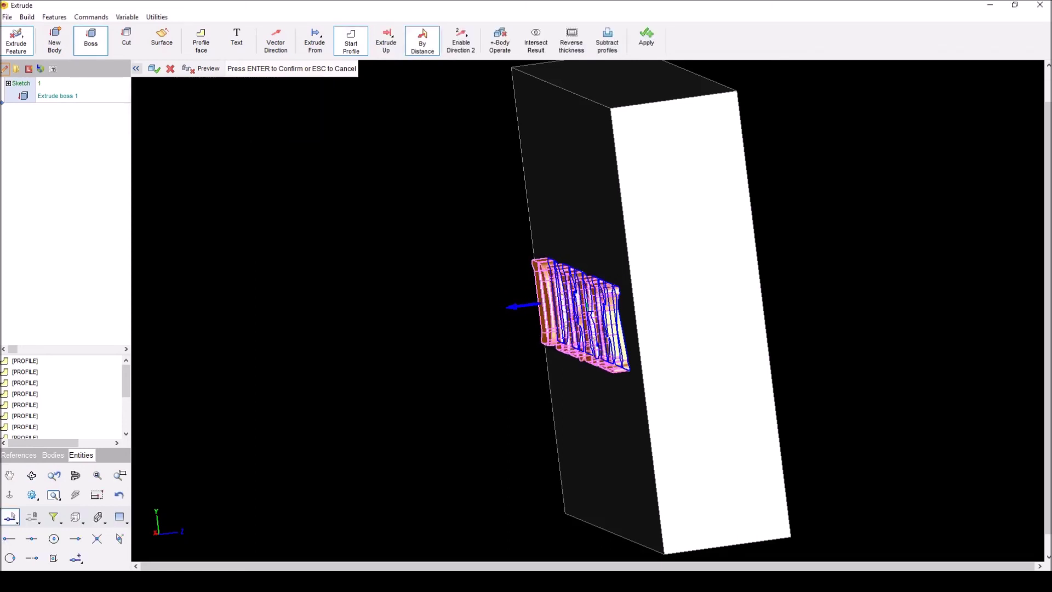
pyautogui.click(155, 69)
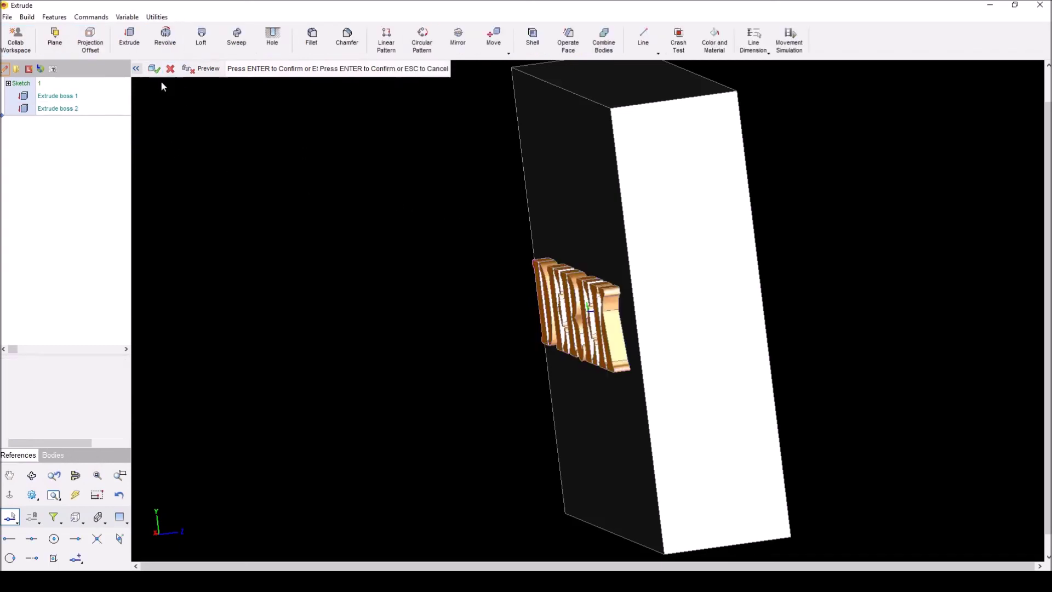
pyautogui.moveTo(443, 184)
pyautogui.mouseDown(button='middle')
pyautogui.moveTo(491, 173)
pyautogui.moveTo(618, 175)
pyautogui.moveTo(505, 272)
pyautogui.mouseUp(button='middle')
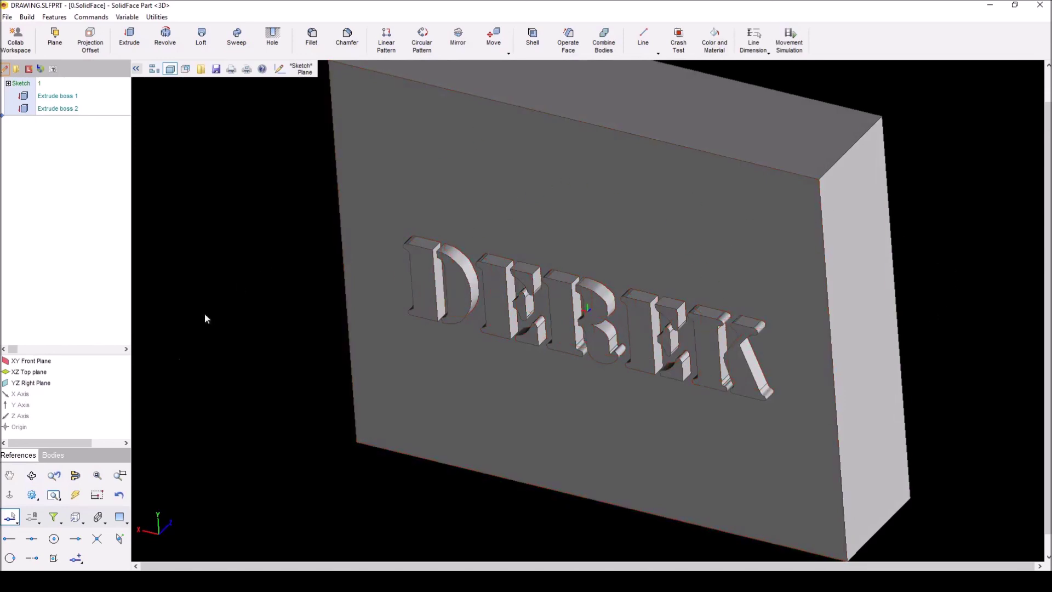
pyautogui.scroll(-5, 243, 485)
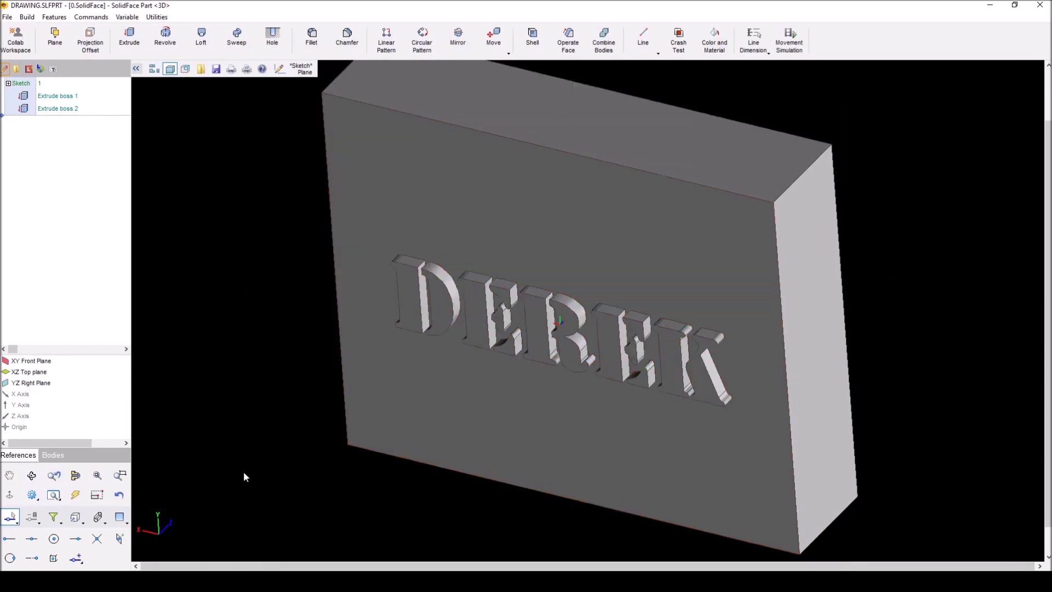
pyautogui.scroll(-1, 614, 560)
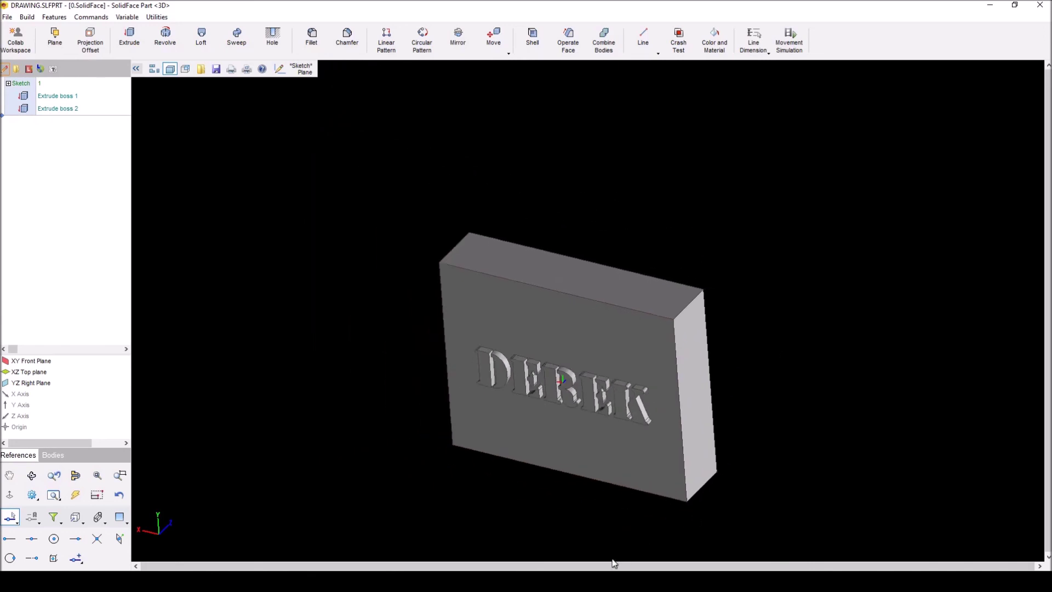
pyautogui.scroll(-2, 493, 122)
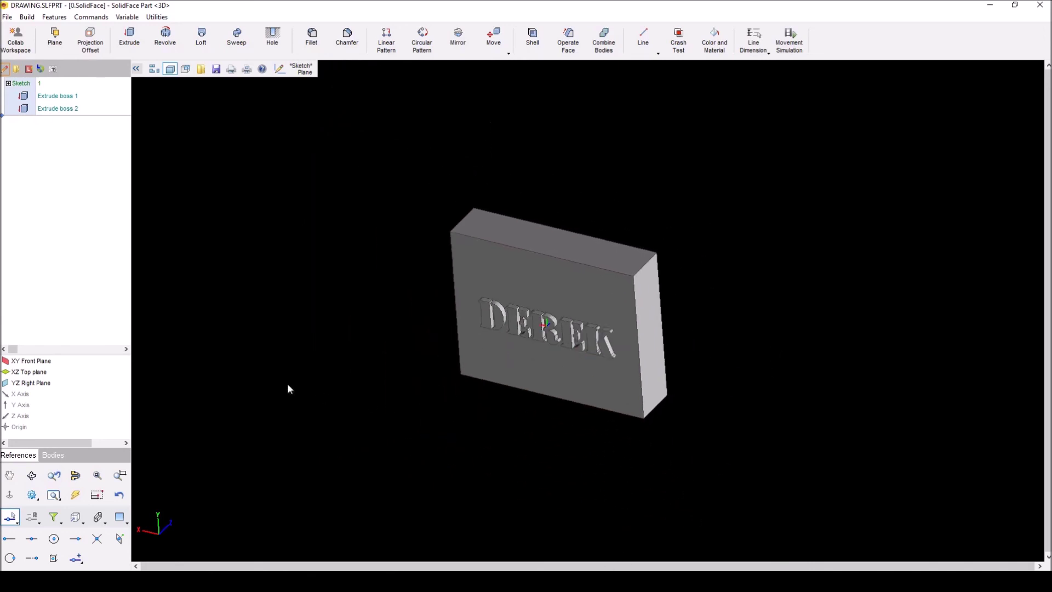